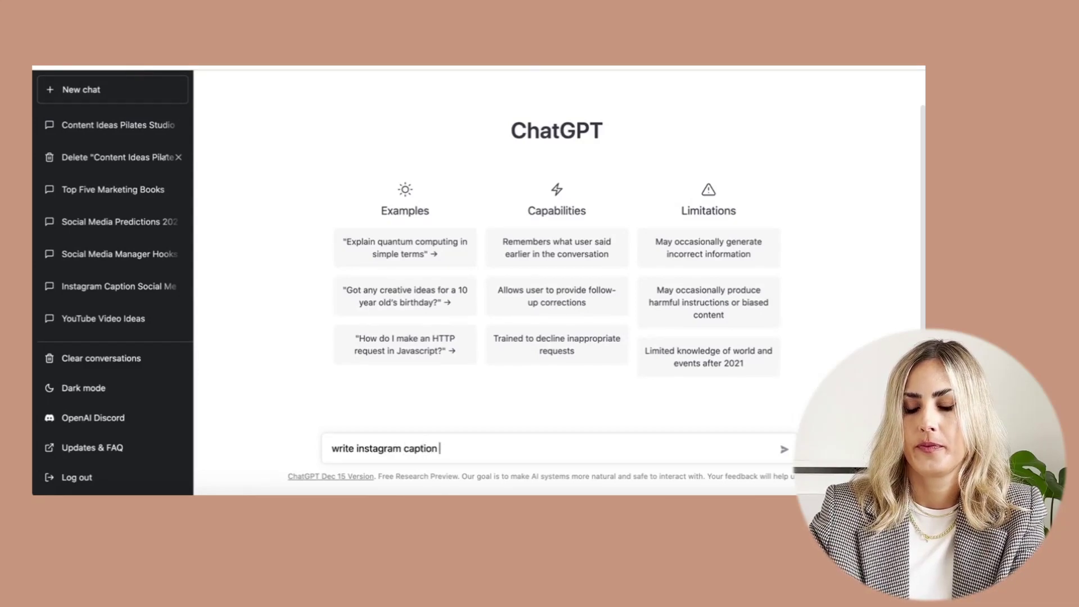
# Ask for an Instagram caption and a blog post, both on "Gaining muscle using a pilates workout", and review the written post
pyautogui.write('Gaining muscle using a pilates workout')
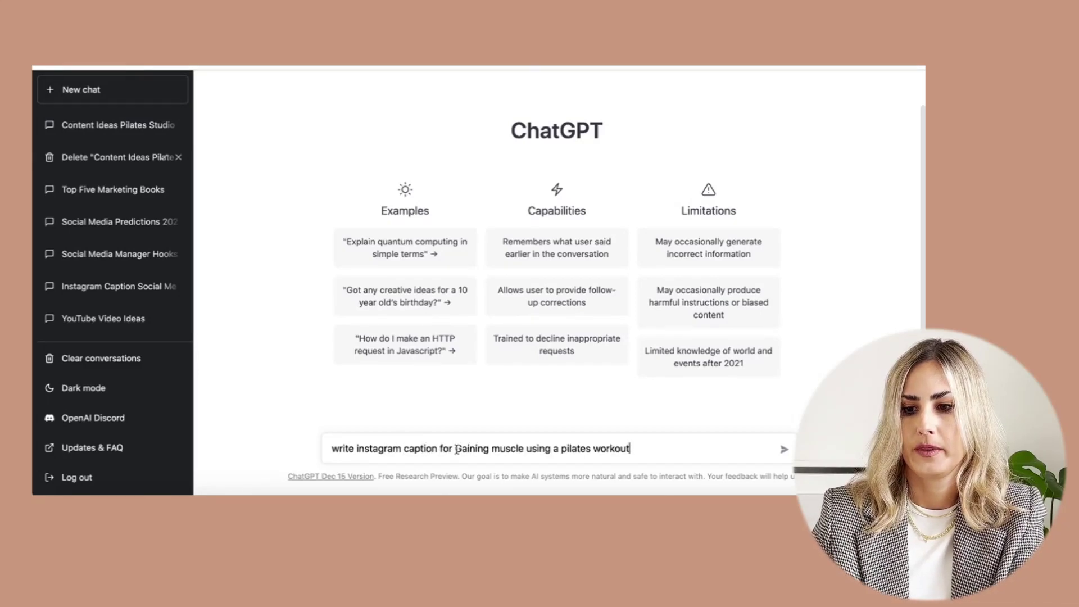
pyautogui.press('Return')
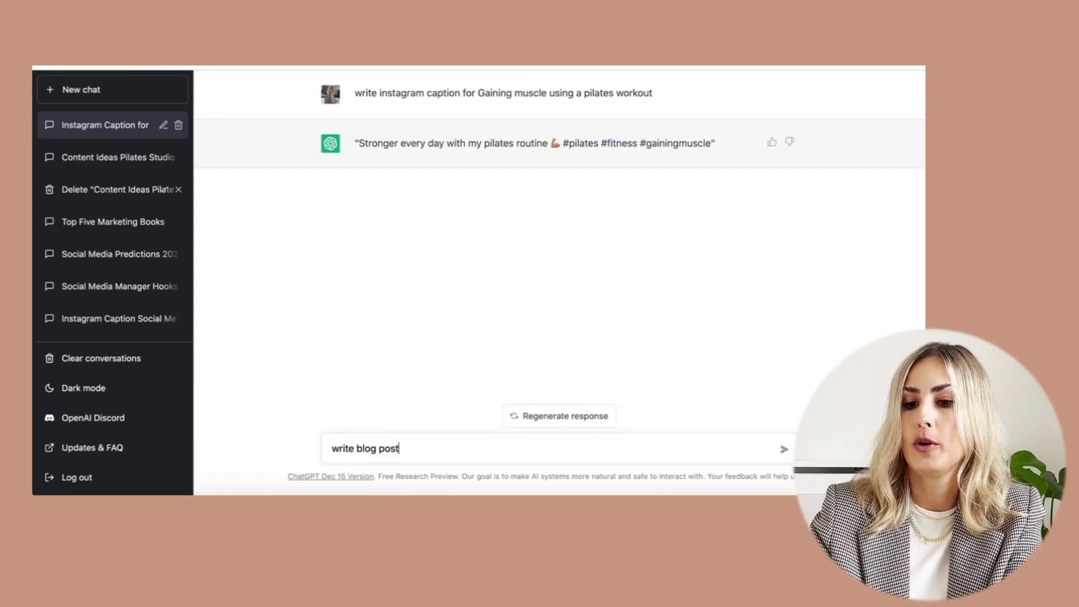
pyautogui.write('Gaining muscle using a pilates workout')
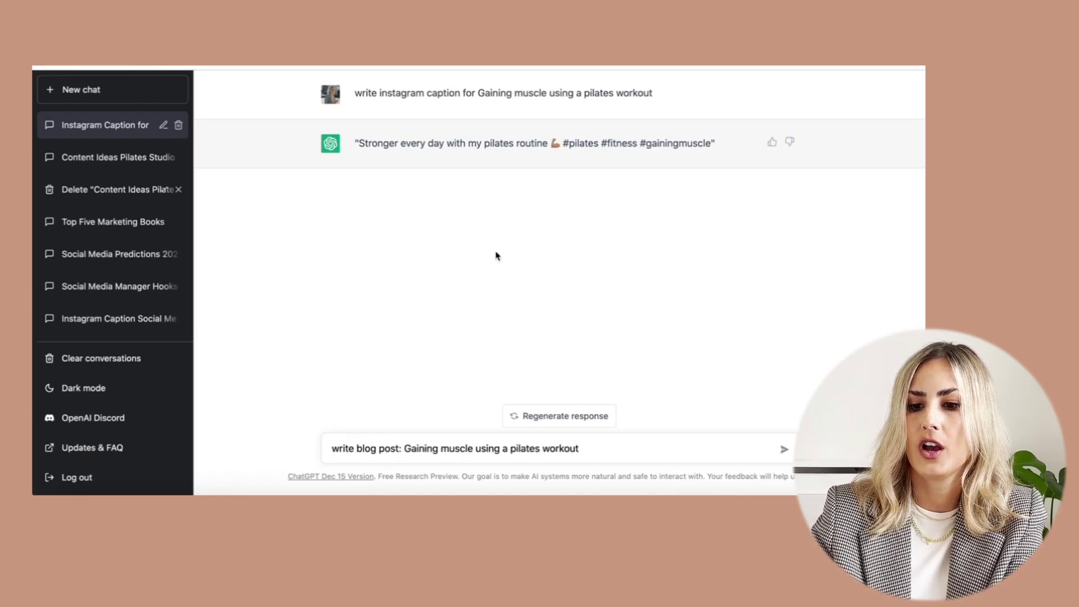
pyautogui.press('Return')
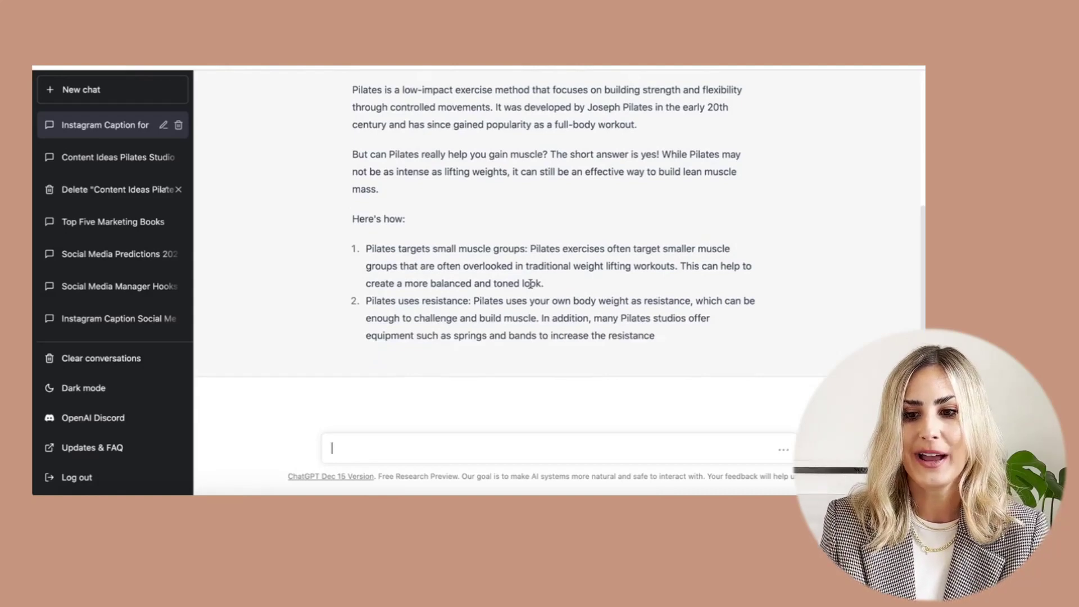
pyautogui.scroll(1, 530, 284)
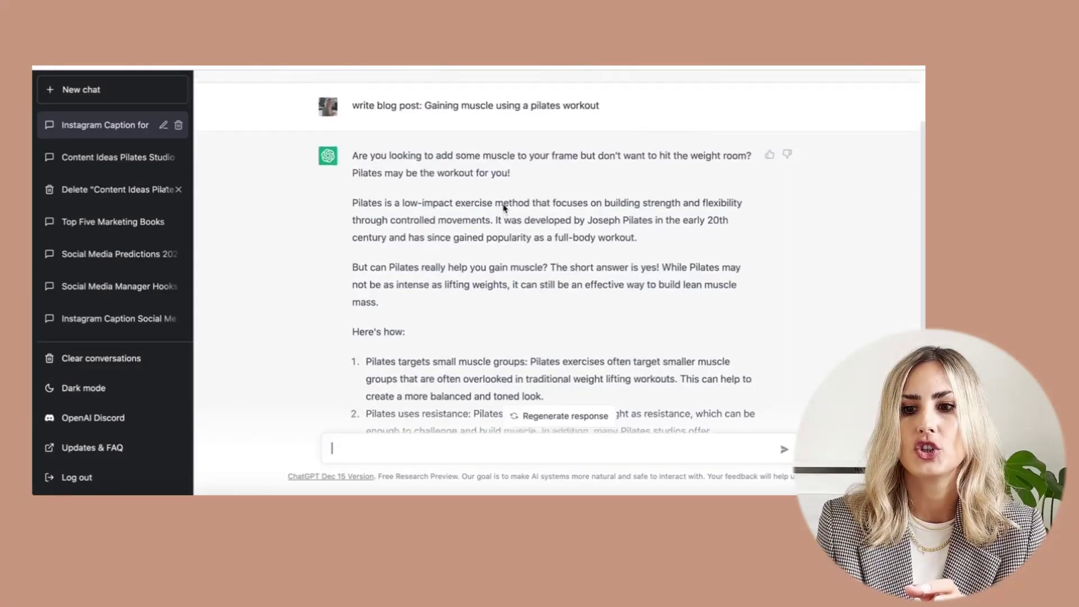
pyautogui.scroll(2, 396, 253)
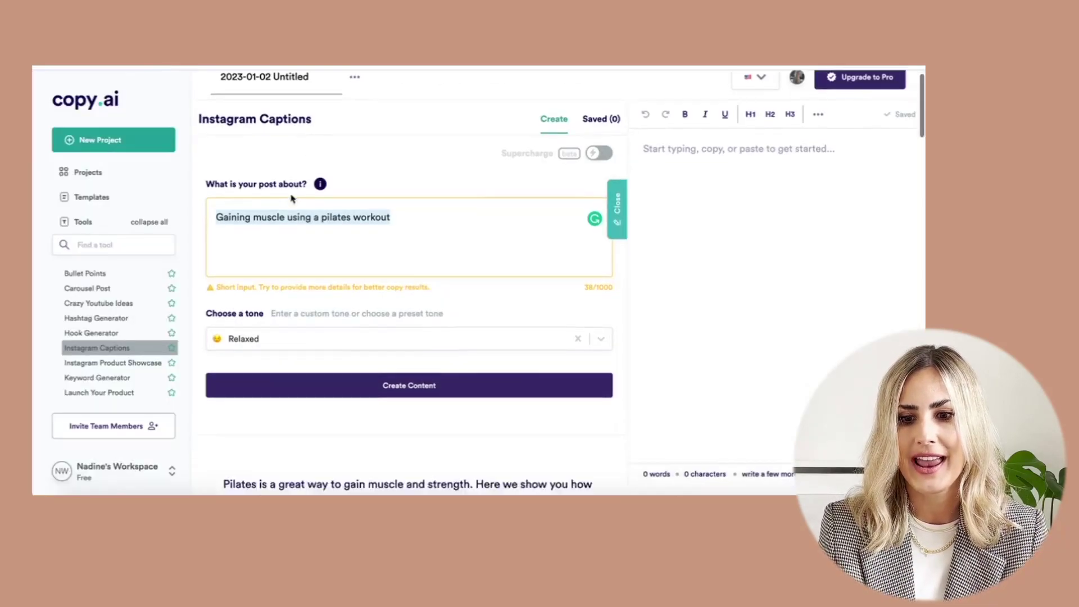
# In copy.ai, review the generated Instagram captions and copy the post topic "Gaining muscle using a pilates workout"
pyautogui.scroll(-5, 292, 201)
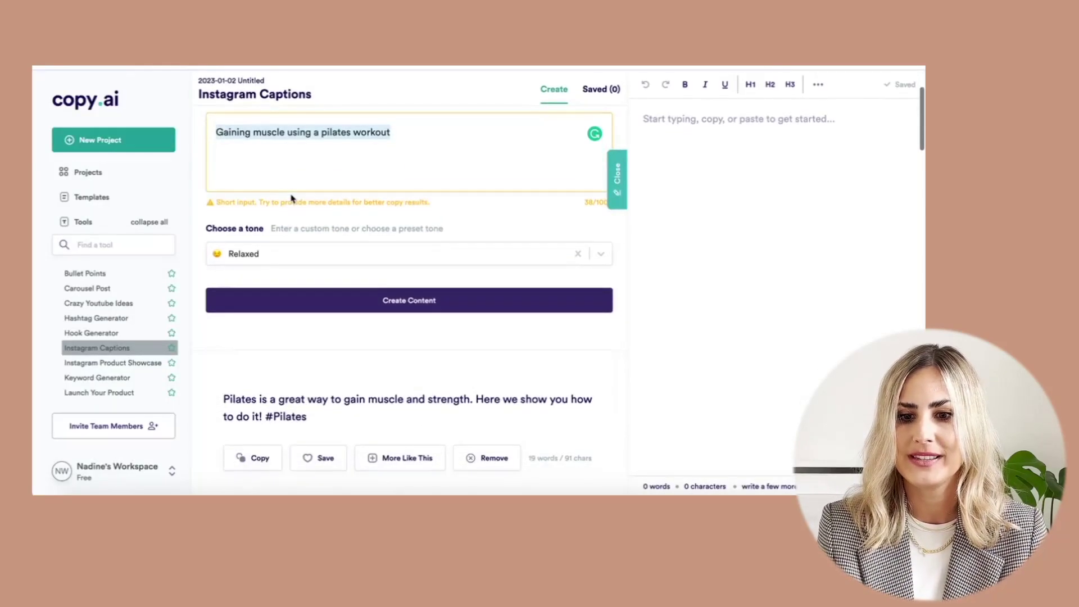
pyautogui.scroll(-5, 303, 340)
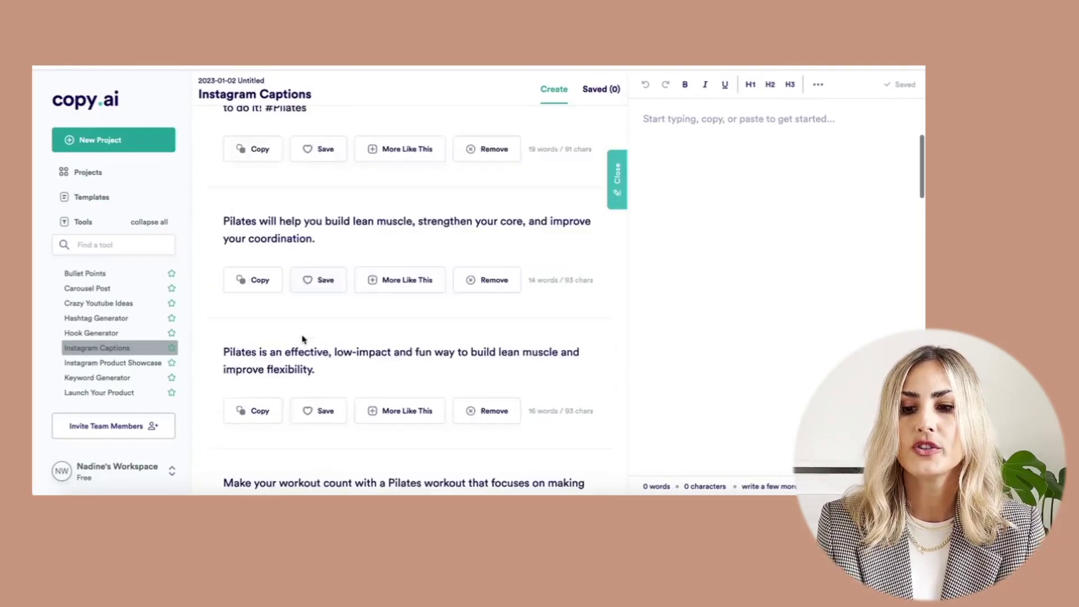
pyautogui.scroll(-4, 303, 338)
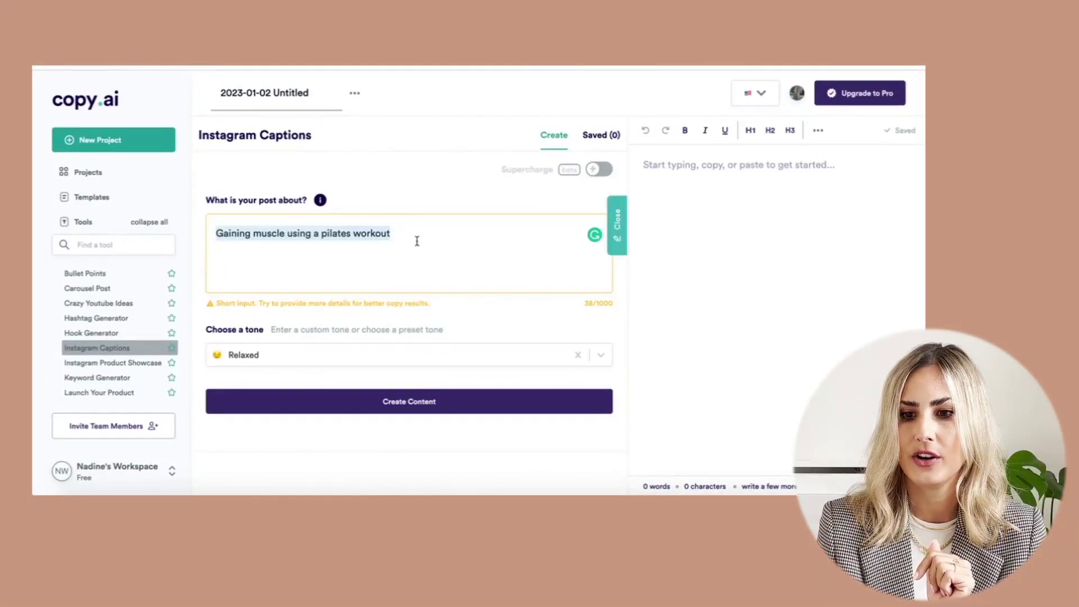
pyautogui.moveTo(412, 229); pyautogui.dragTo(206, 232)
pyautogui.hotkey('ctrl', 'c')
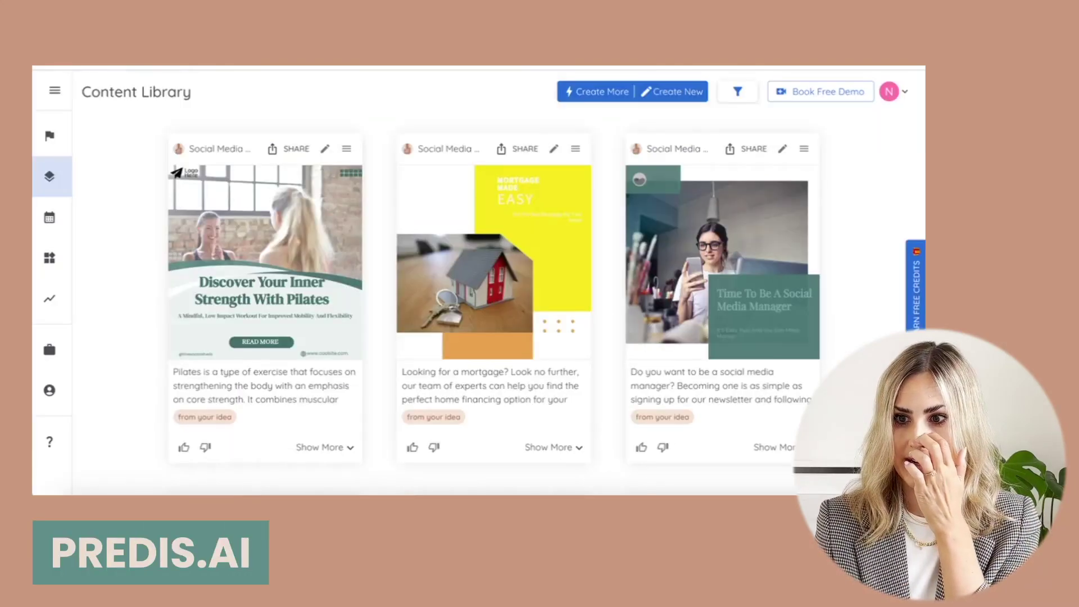
# In Predis.ai, create a new single-image idea post using the copied topic "Gaining muscle using a pilates workout"
pyautogui.click(656, 93)
pyautogui.click(401, 242)
pyautogui.write('what kind of workout is pilates')
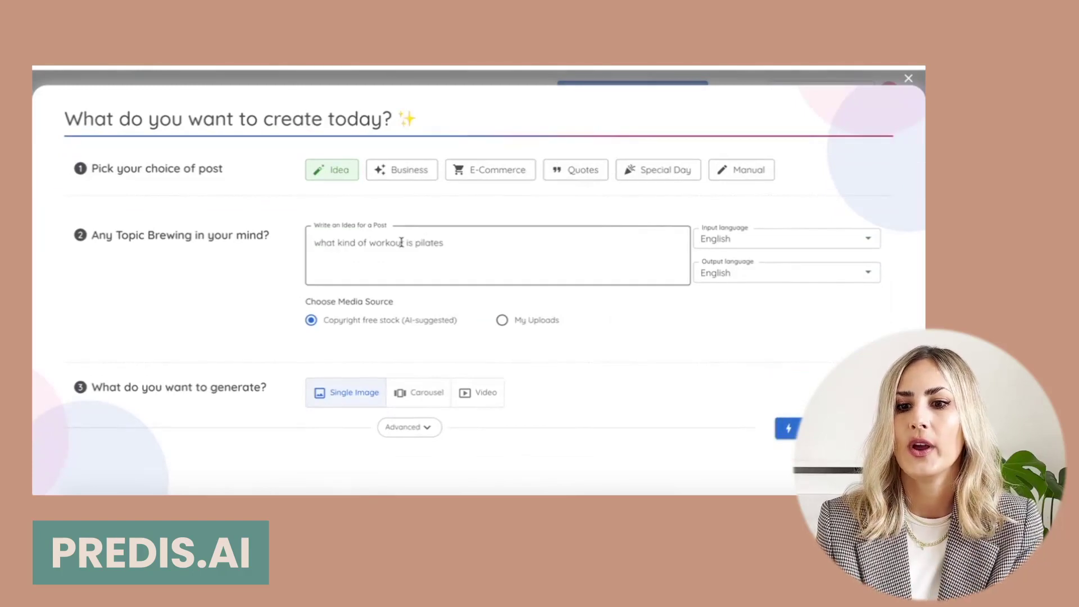
pyautogui.hotkey('ctrl', 'a')
pyautogui.hotkey('ctrl', 'v')
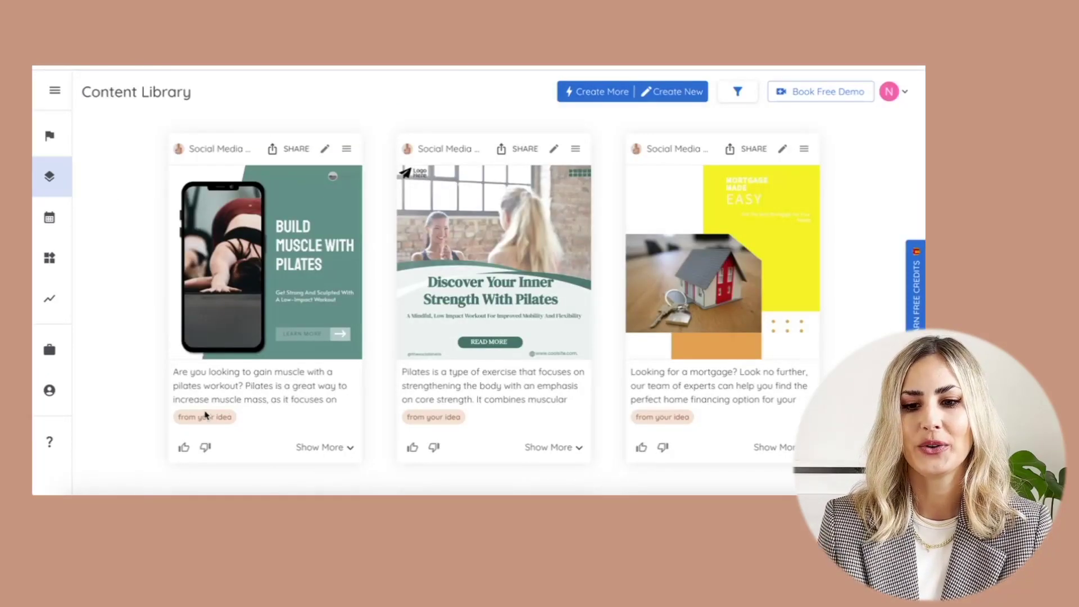
# Open the generated "Build Muscle With Pilates" post for editing and look at its caption and hashtags
pyautogui.moveTo(321, 335)
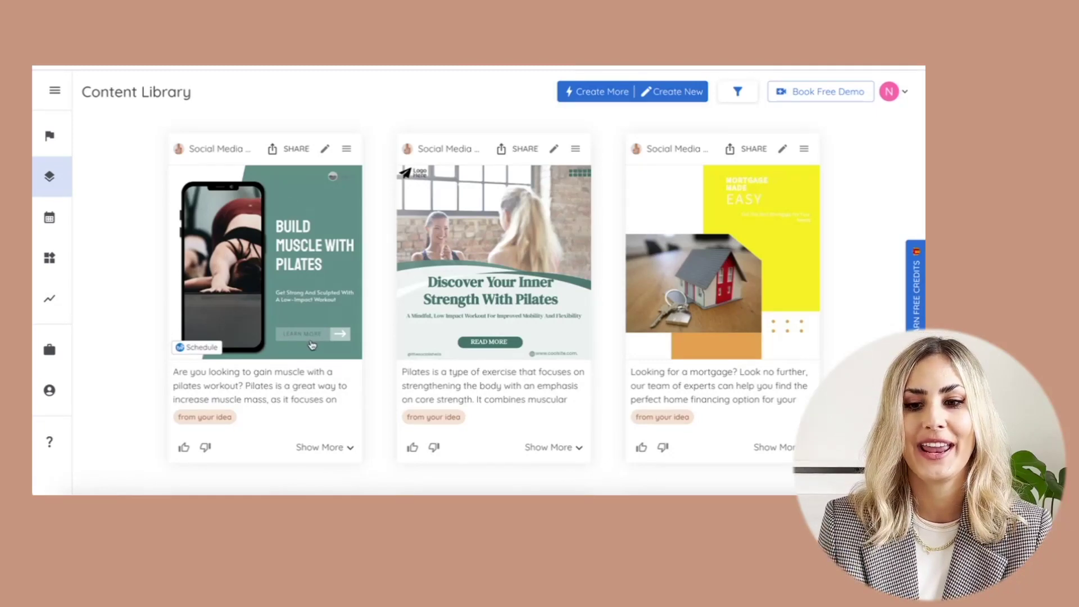
pyautogui.click(325, 149)
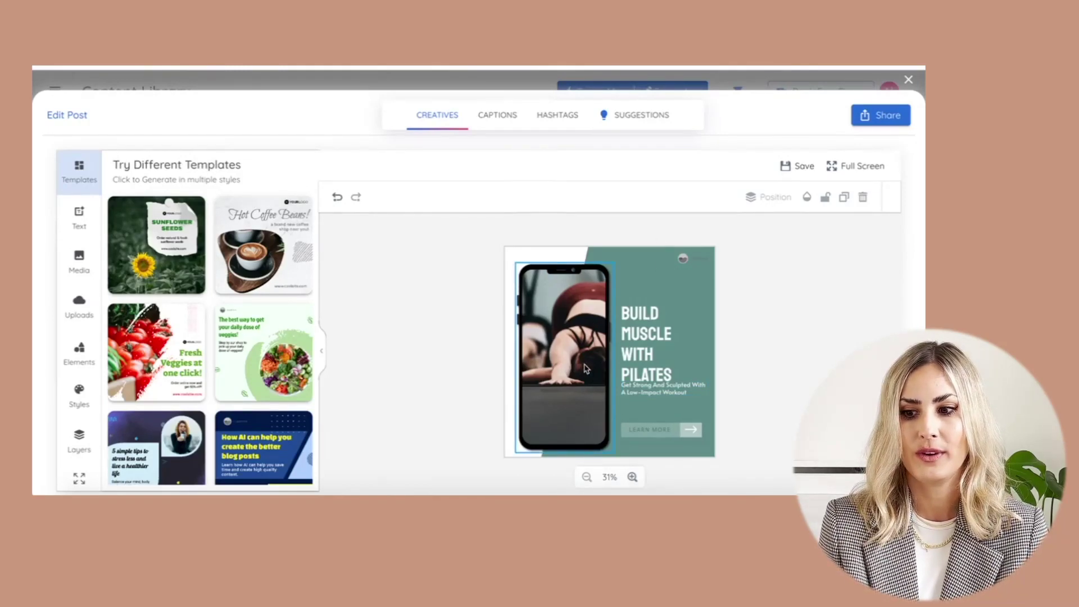
pyautogui.click(490, 118)
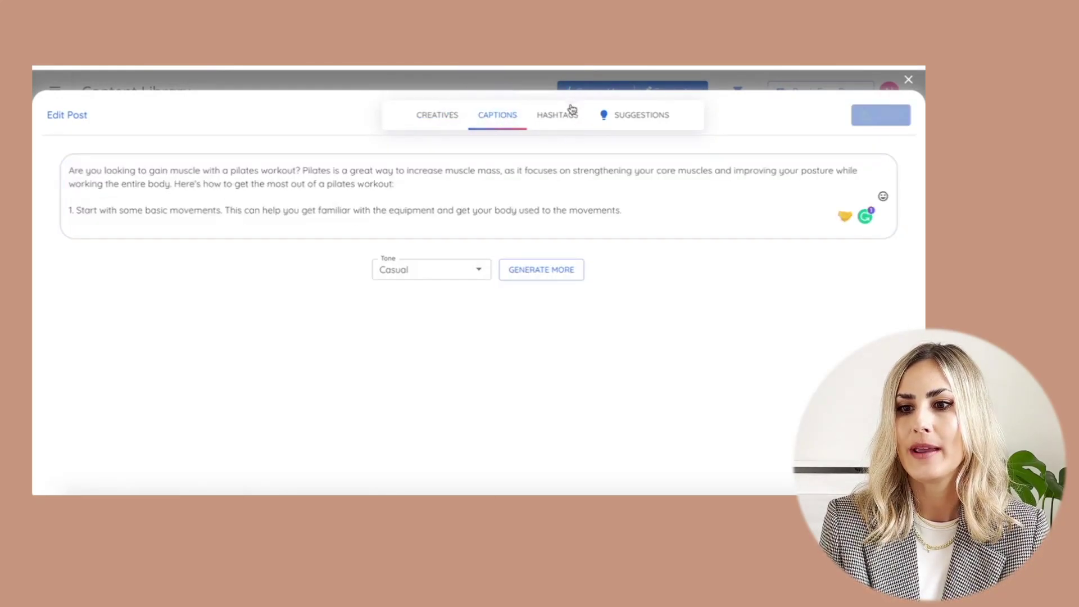
pyautogui.click(557, 115)
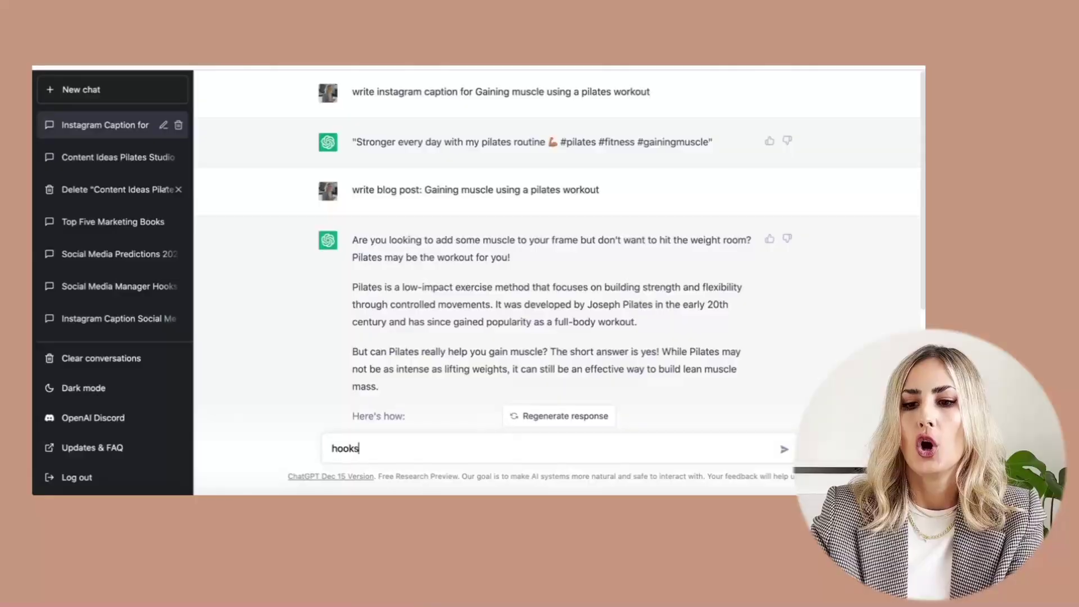
# Switch back to the ChatGPT pilates conversation and ask for "hooks for pilates videos"
pyautogui.write('for')
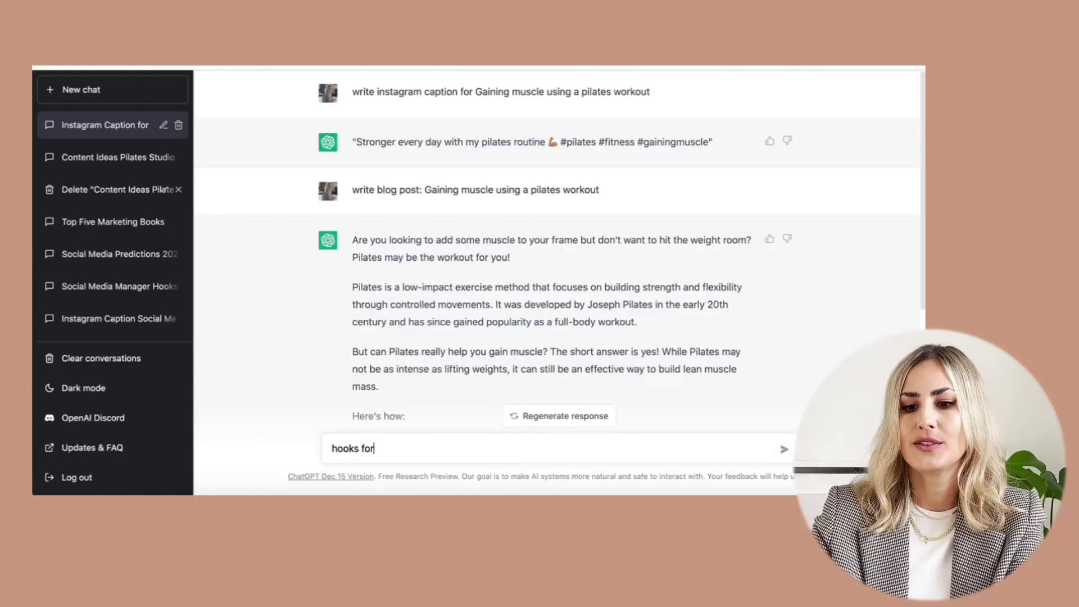
pyautogui.write(' pilates')
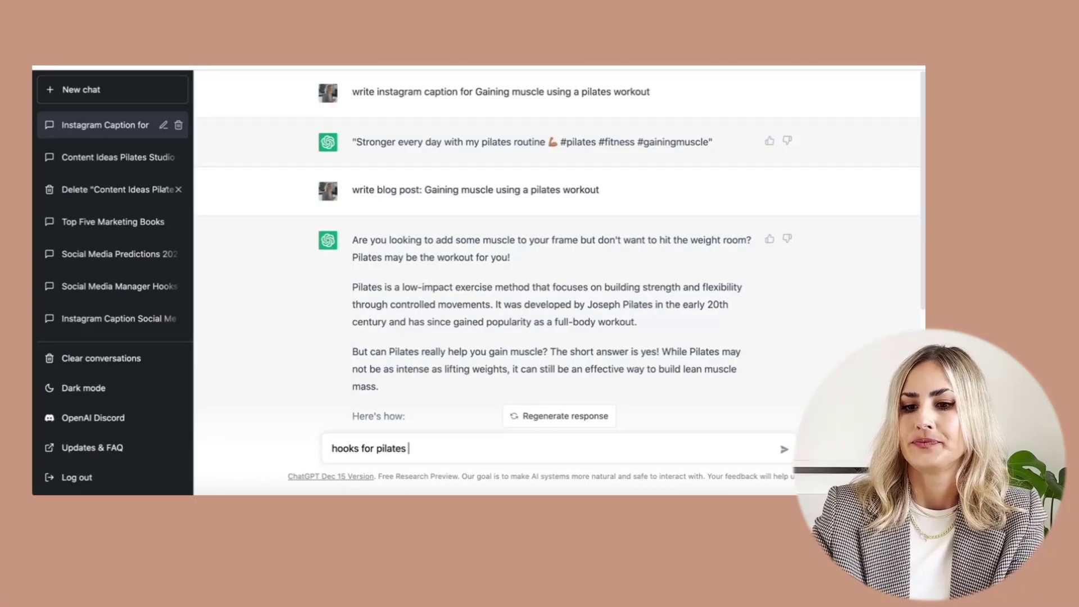
pyautogui.write('videos')
pyautogui.press('Return')
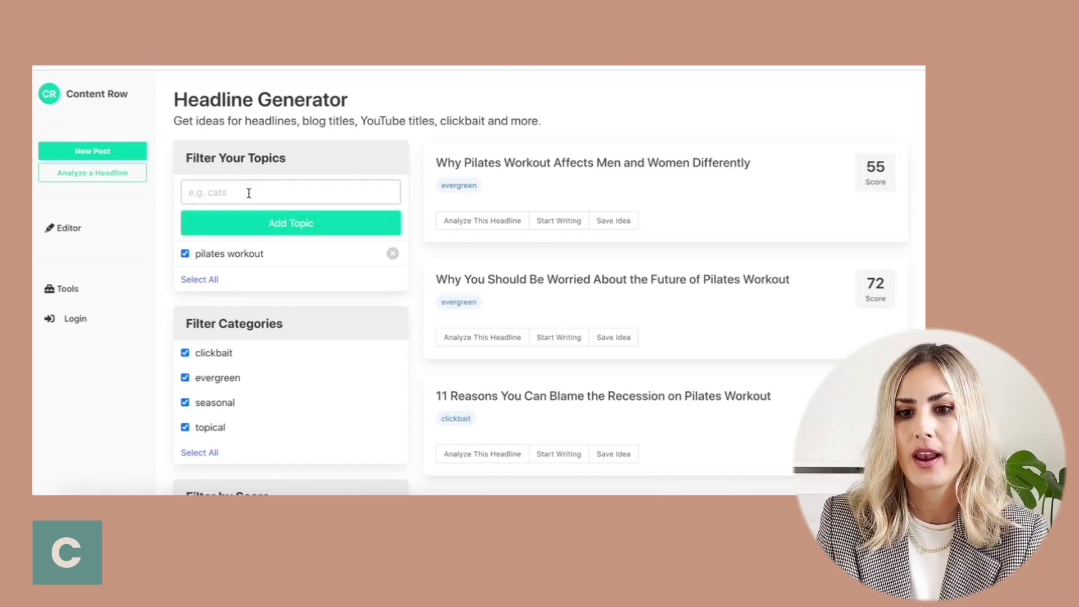
# In Content Row's Headline Generator, examine the suggested headlines and their scores for the topic "pilates workout"
pyautogui.scroll(-3, 460, 164)
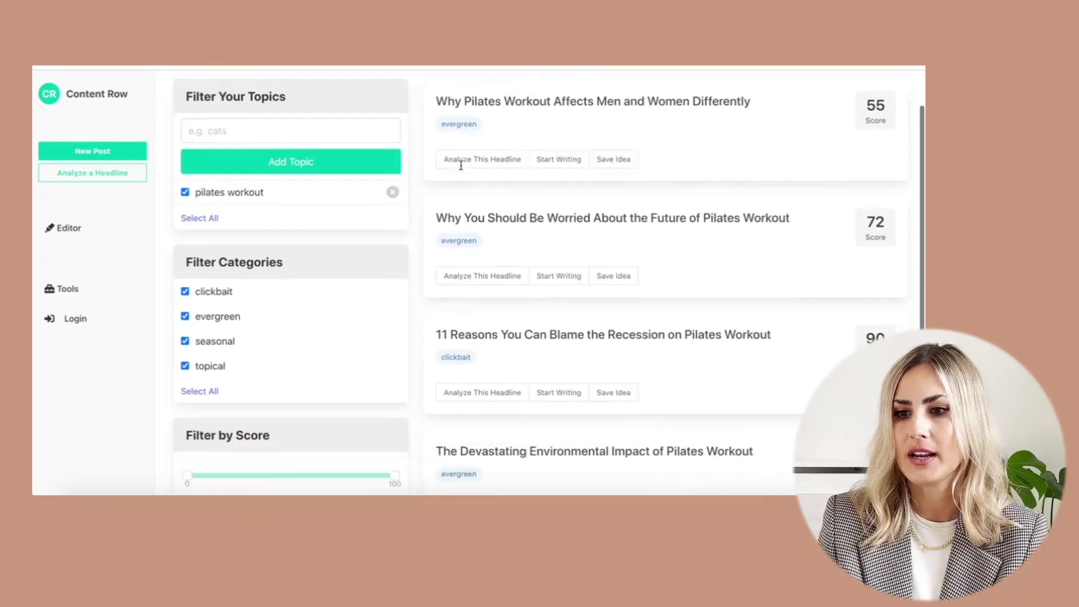
pyautogui.scroll(3, 461, 164)
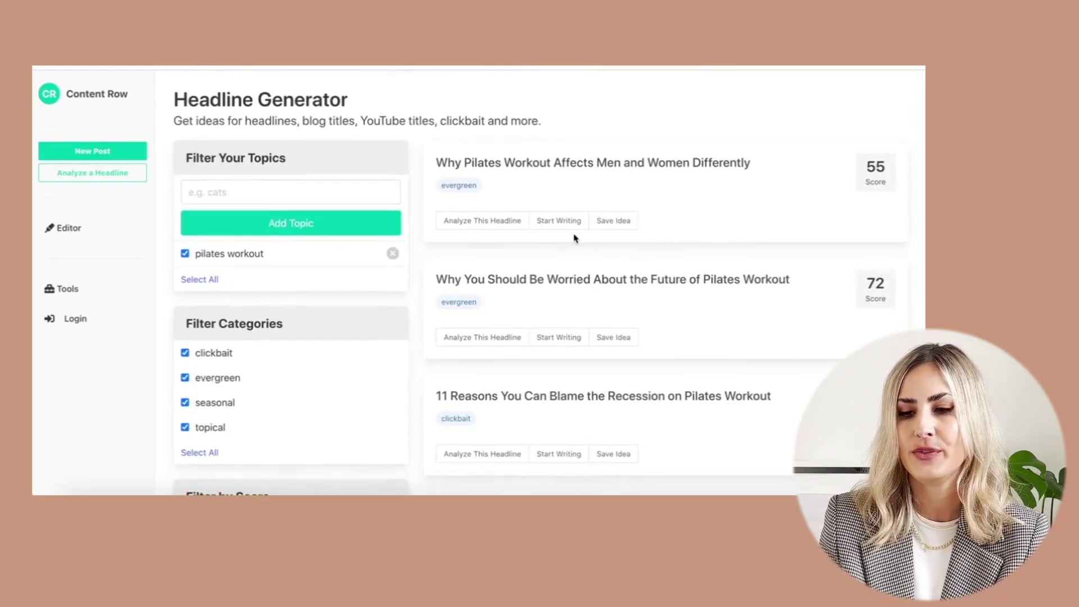
pyautogui.scroll(-5, 572, 207)
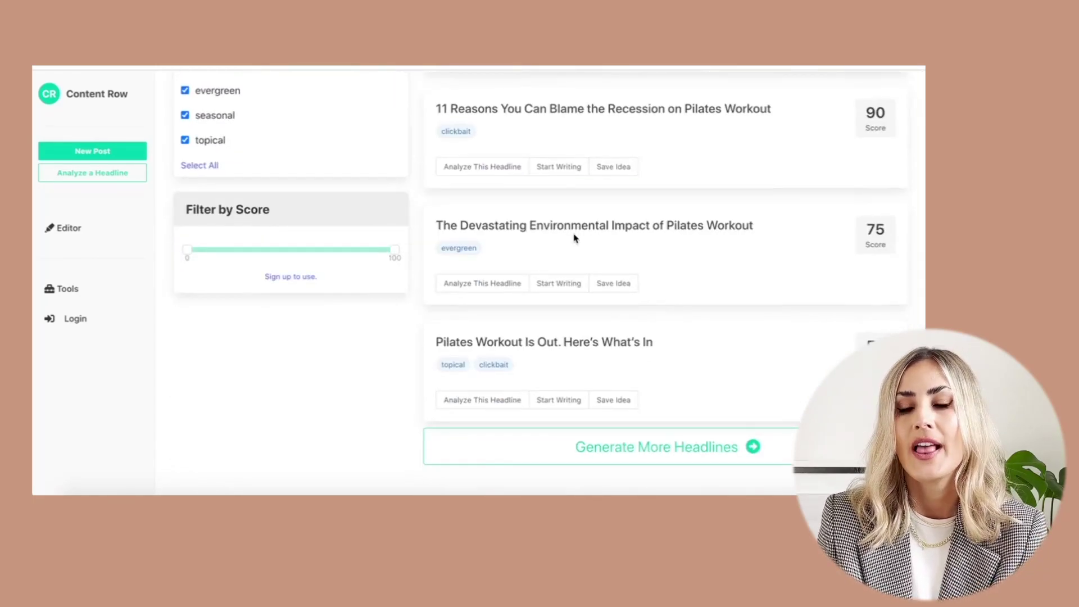
pyautogui.scroll(5, 575, 239)
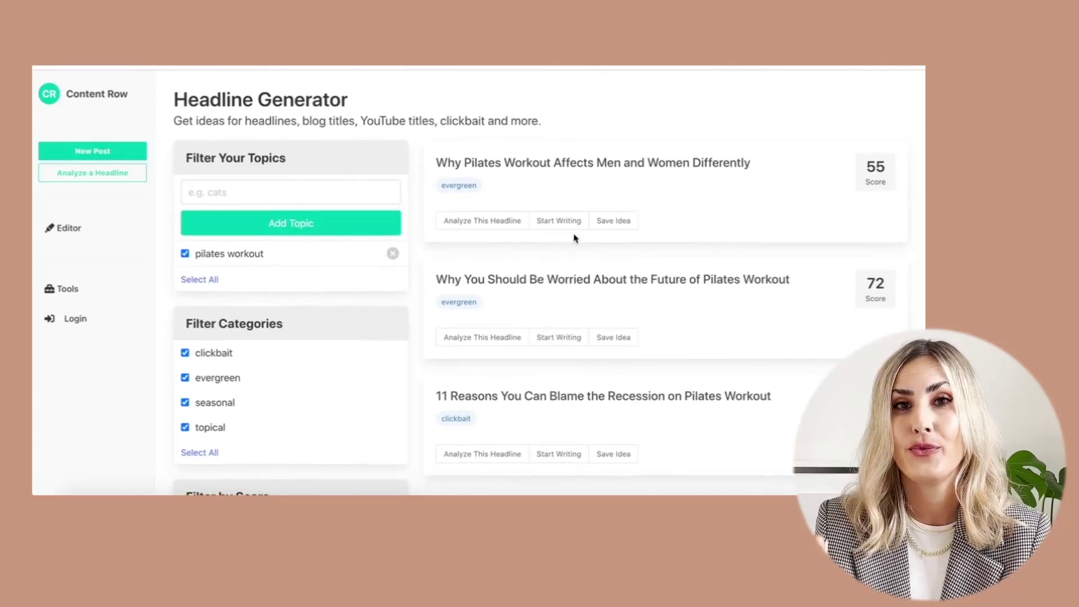
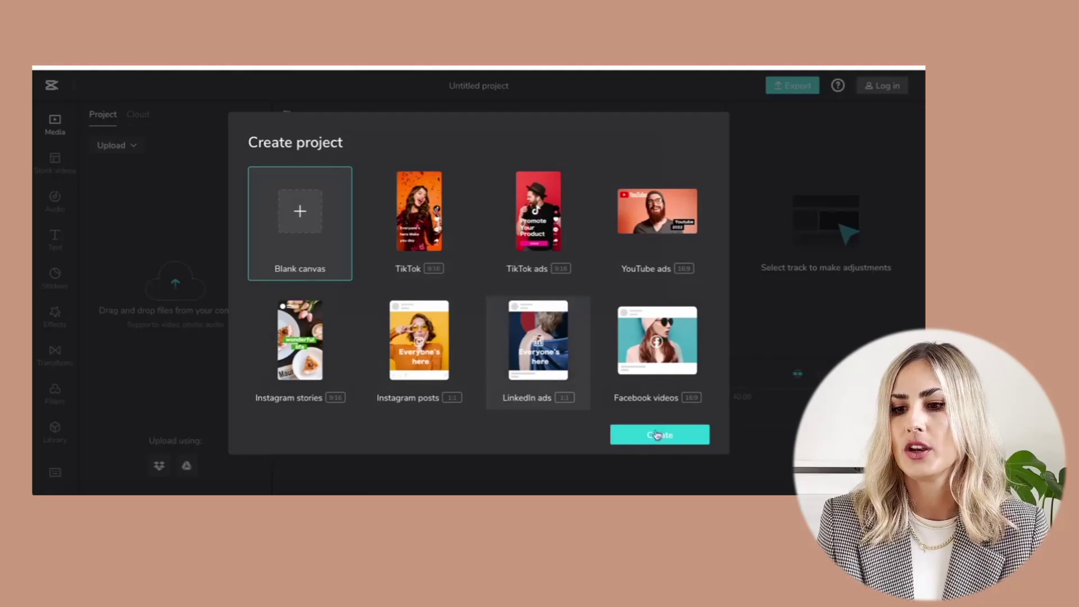
# Create a blank canvas project in CapCut and split the uploaded video clip at 00:00:01:07
pyautogui.click(670, 439)
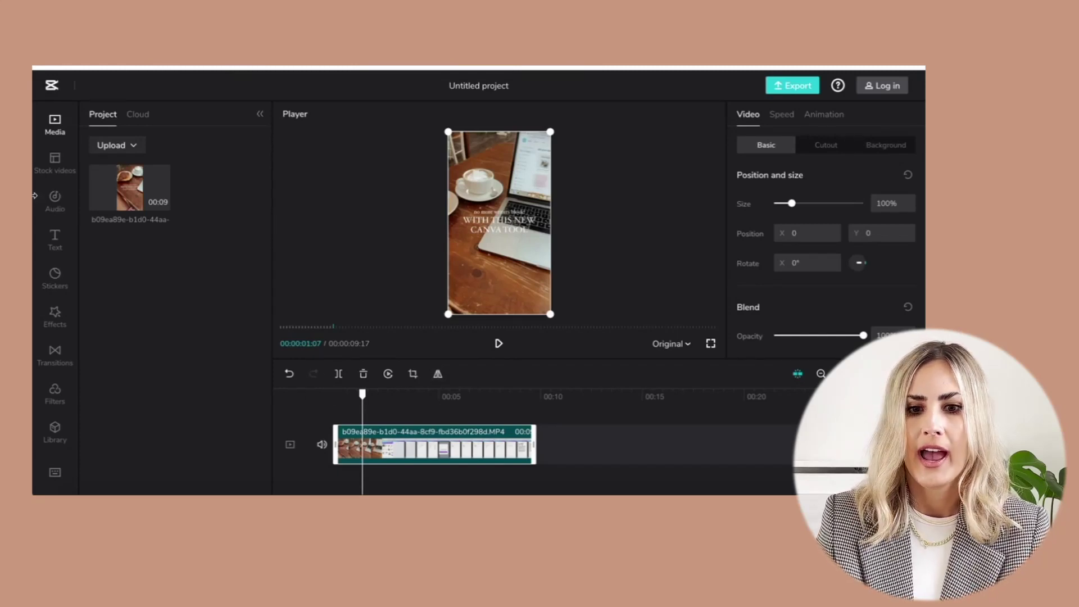
pyautogui.click(338, 374)
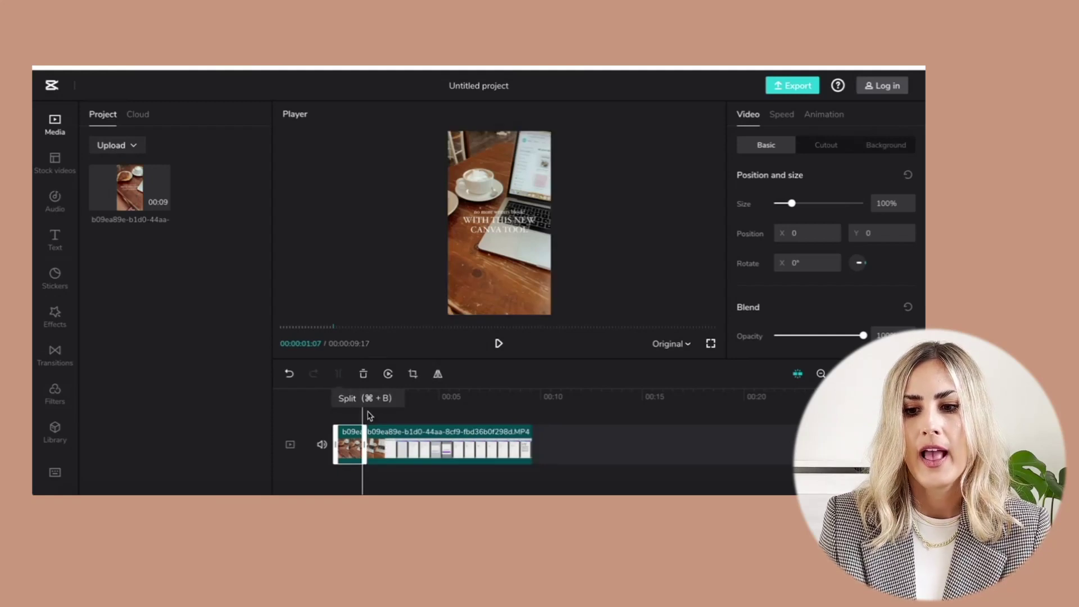
# Set the playback speed of the first segment of the split clip to 1.7x
pyautogui.click(416, 423)
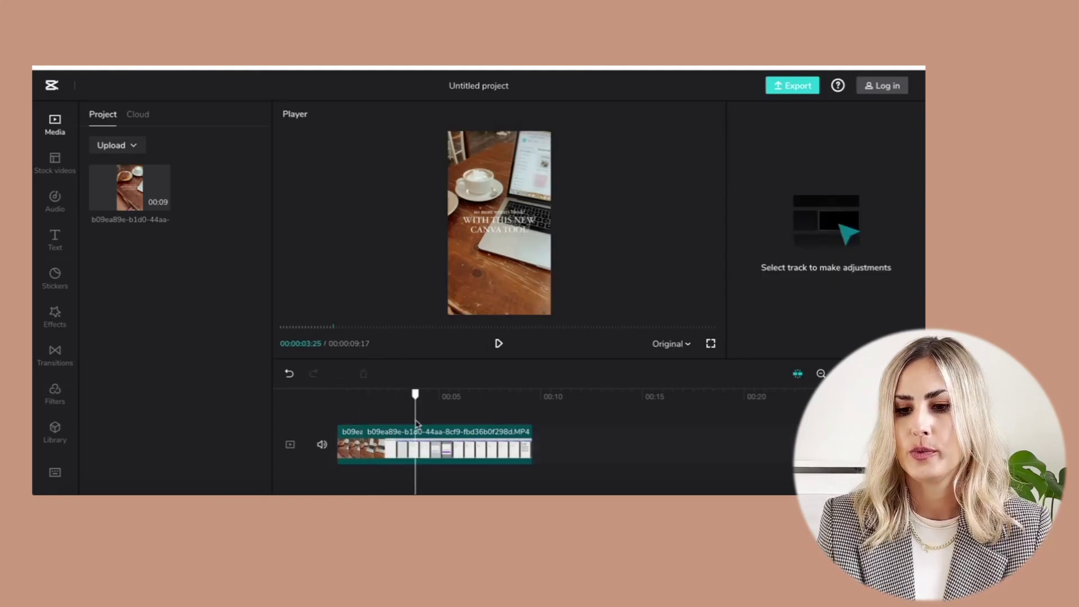
pyautogui.click(347, 453)
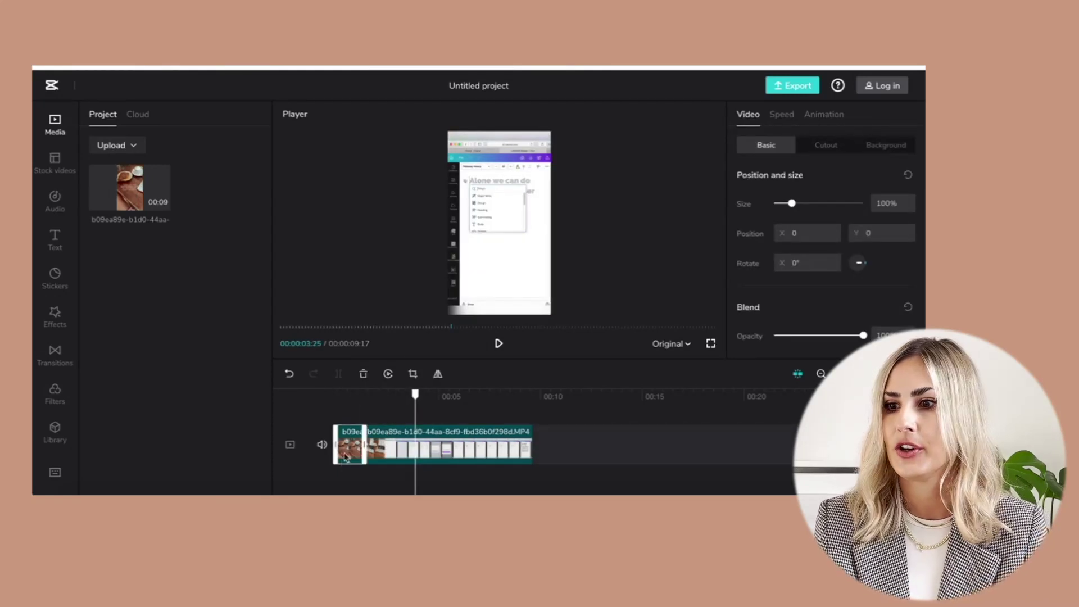
pyautogui.click(782, 114)
pyautogui.moveTo(759, 164); pyautogui.dragTo(777, 169)
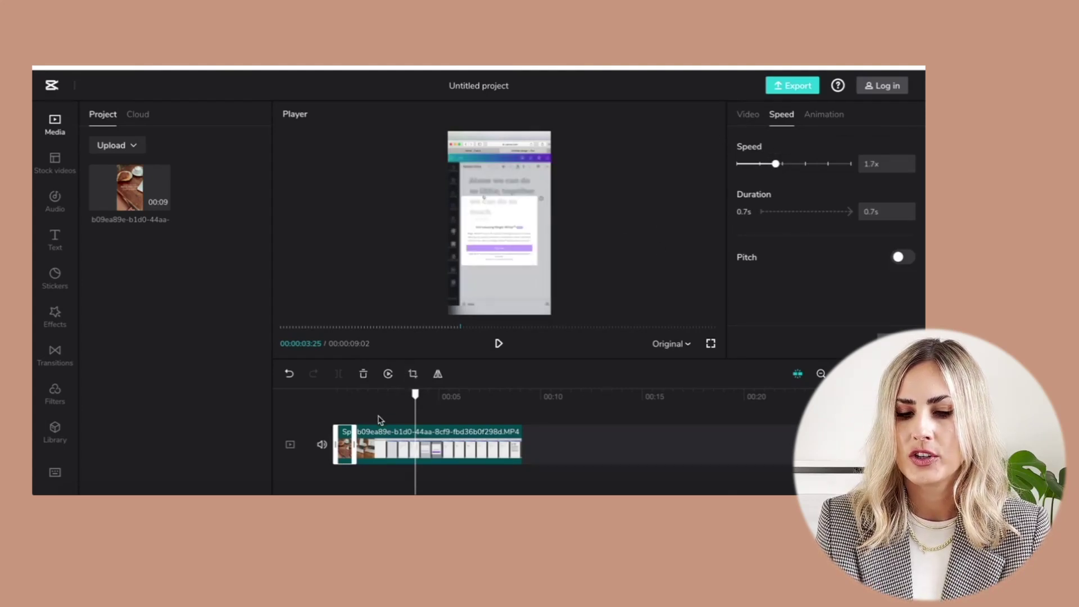
# Select the first clip segment and preview the Blurred highlight transition from the Basic transitions
pyautogui.click(385, 450)
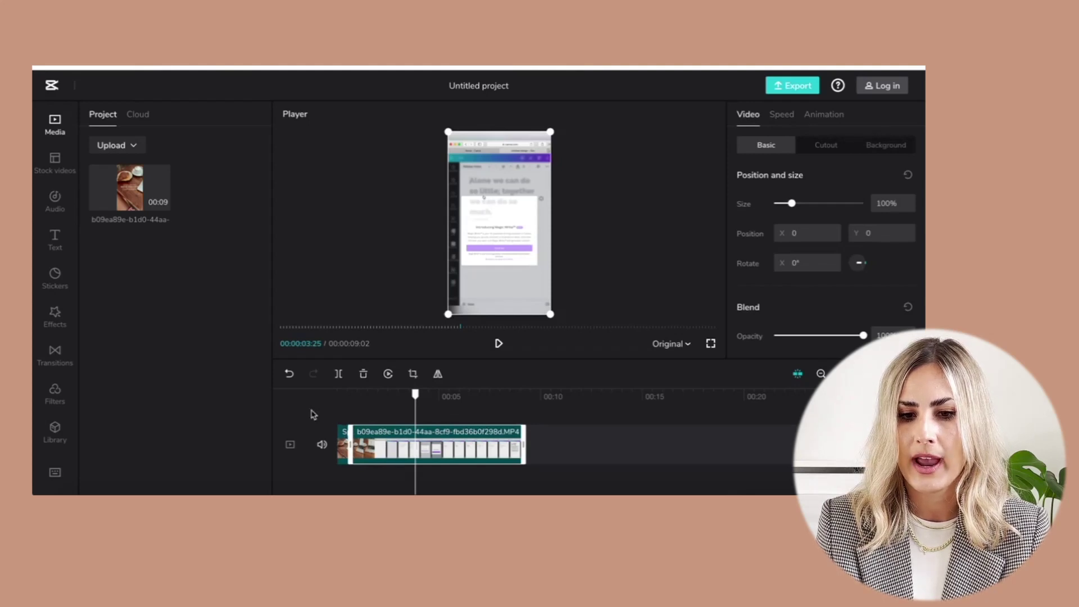
pyautogui.click(342, 409)
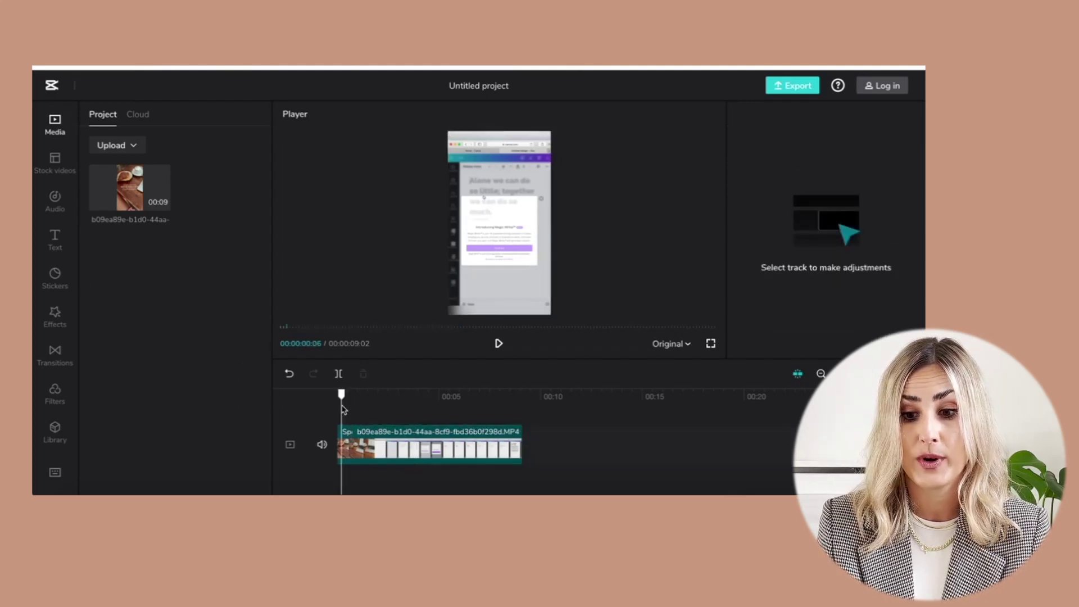
pyautogui.click(349, 452)
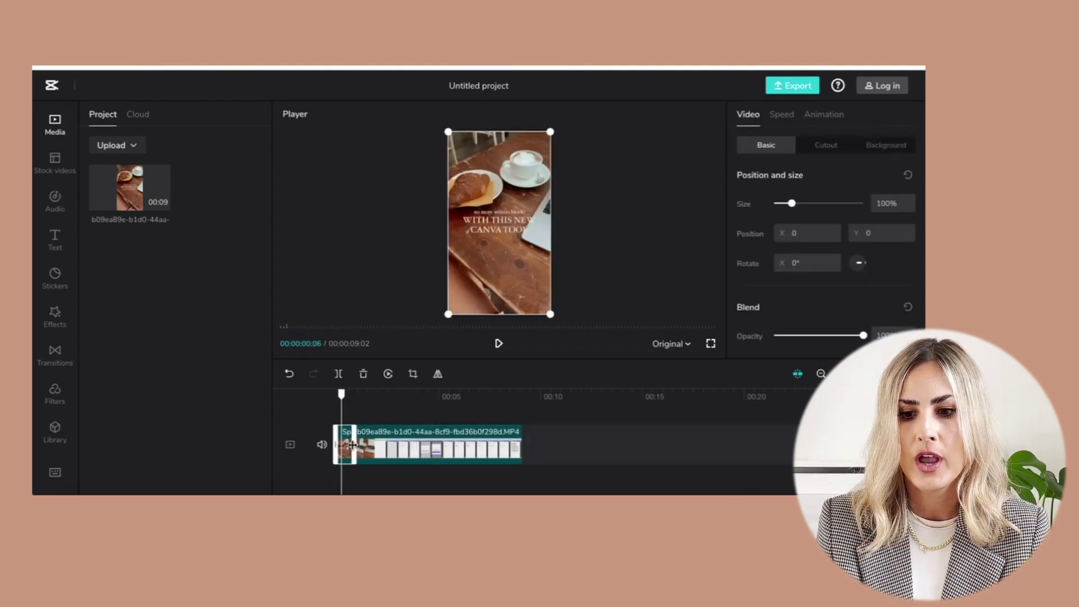
pyautogui.click(52, 350)
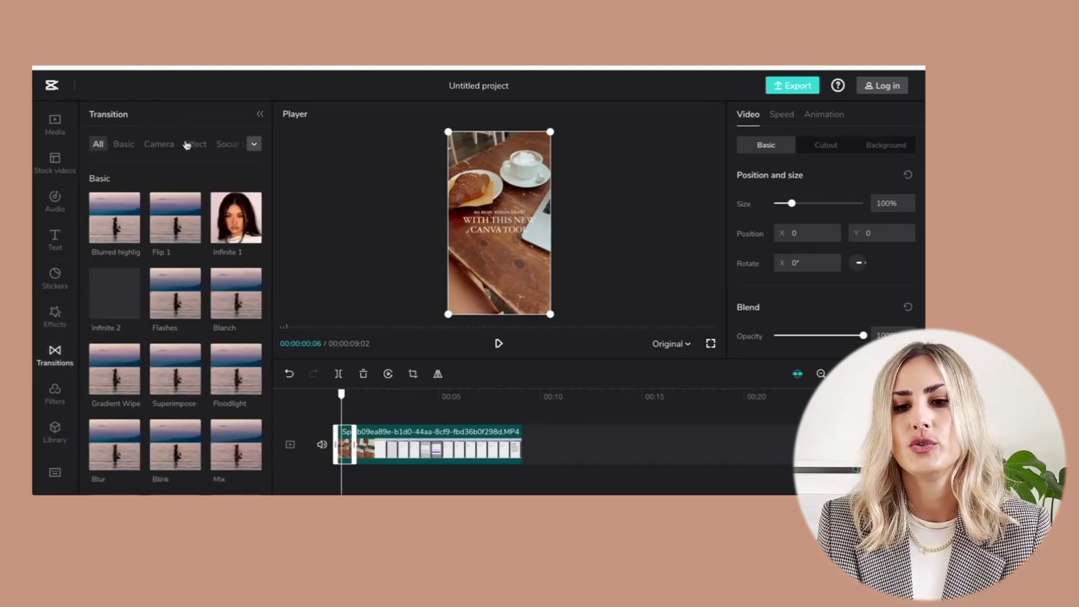
pyautogui.click(112, 217)
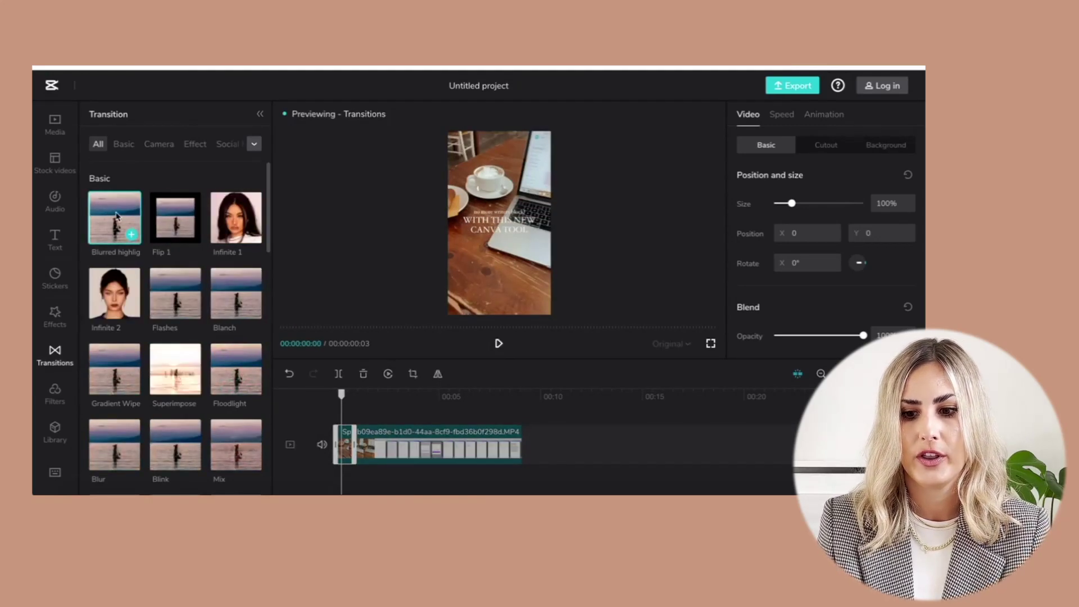
pyautogui.moveTo(230, 310)
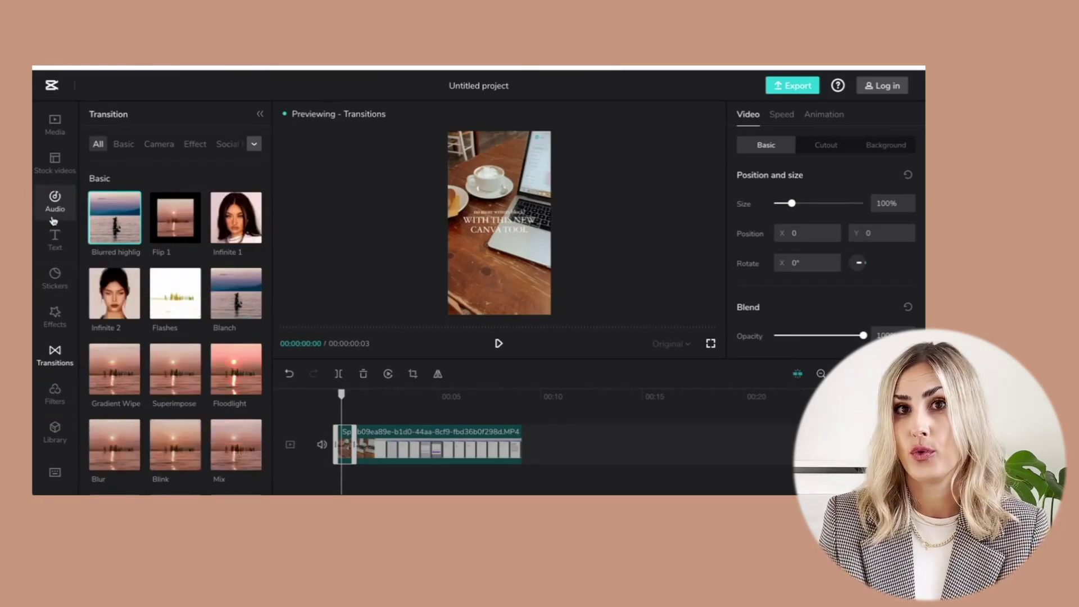
pyautogui.click(44, 172)
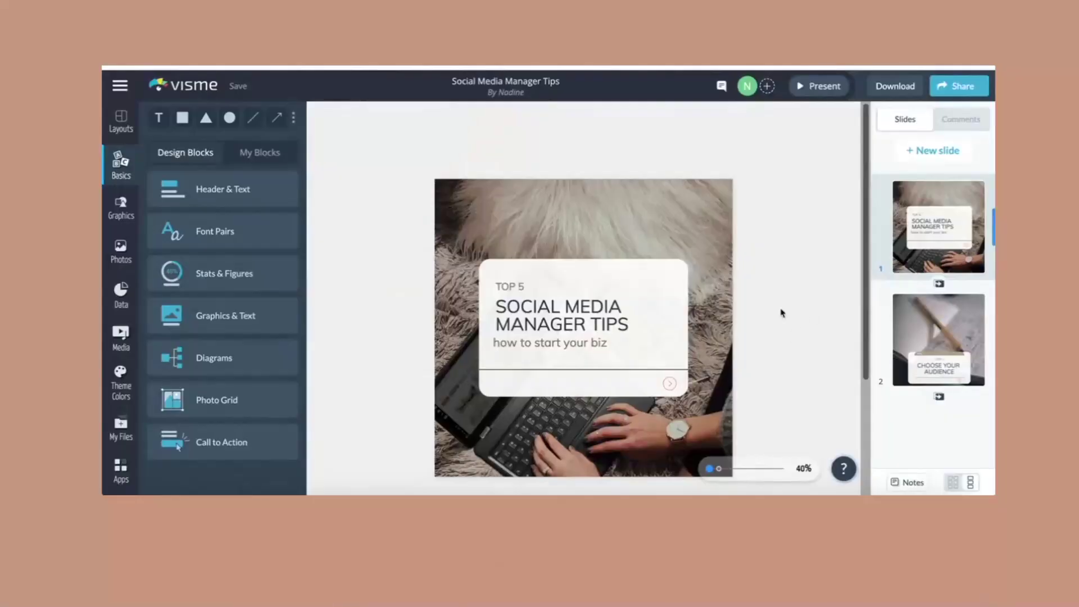
# In Visme, open the sharing options of the Social Media Manager Tips design and start scheduling it as a LinkedIn image post
pyautogui.click(961, 93)
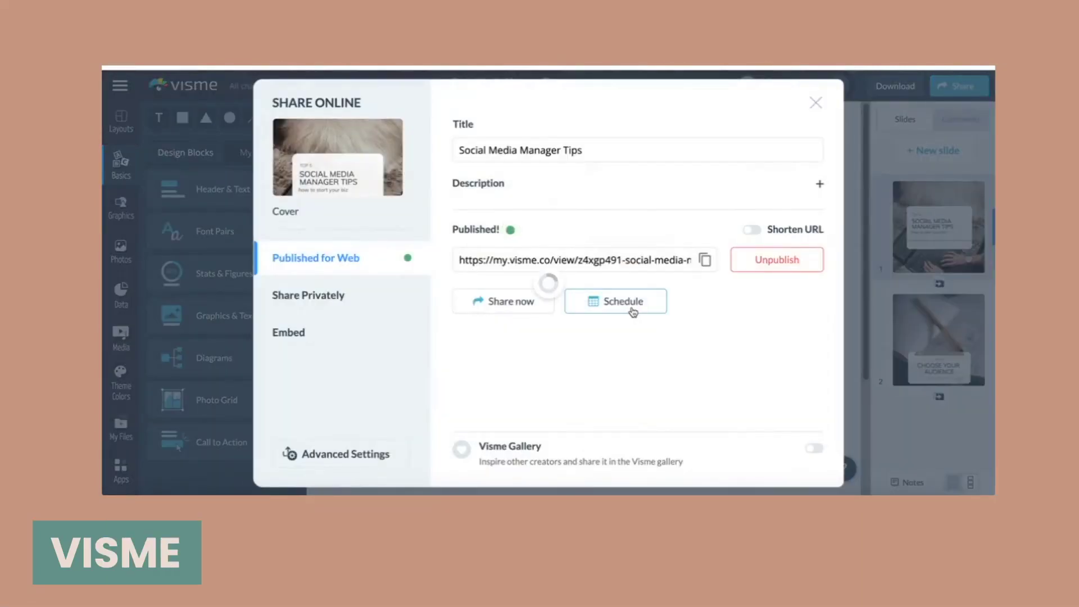
pyautogui.click(637, 311)
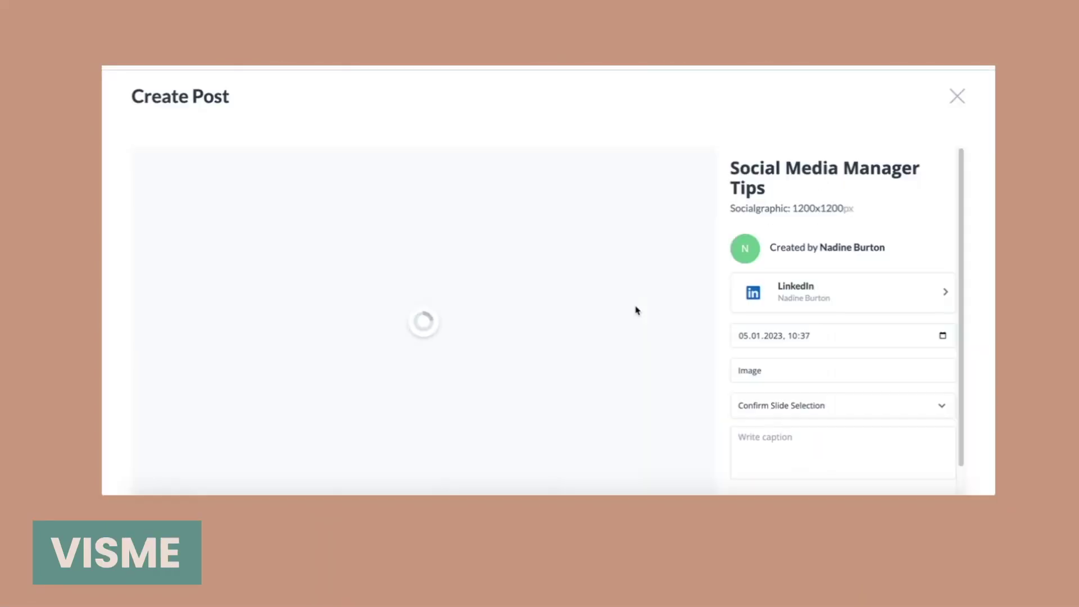
pyautogui.click(832, 266)
pyautogui.click(878, 320)
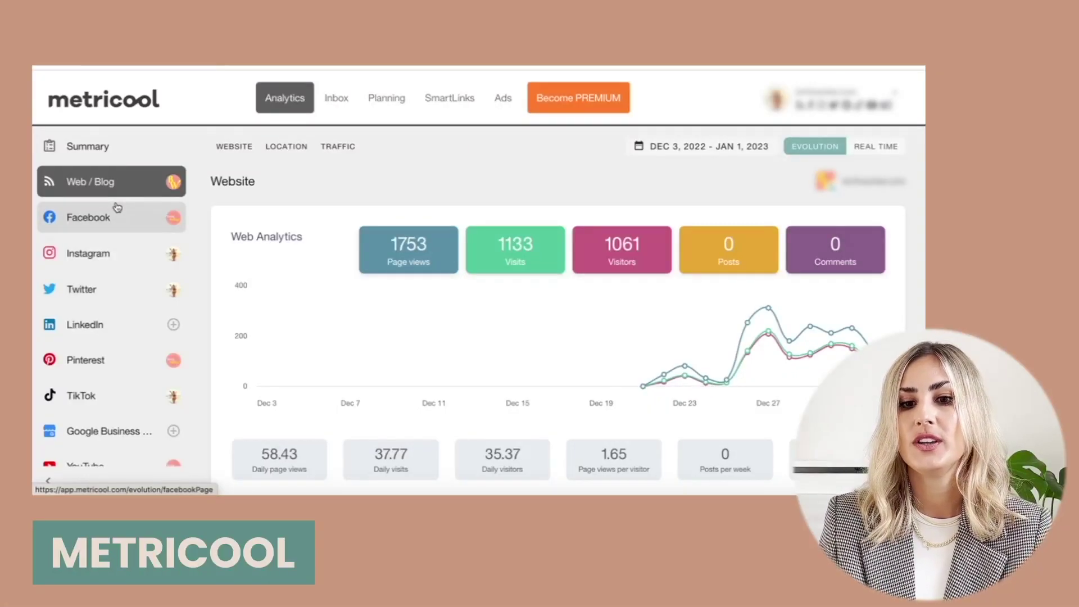
# In Metricool's analytics, look through the list of social networks and ad platforms that can be connected
pyautogui.scroll(-3, 110, 269)
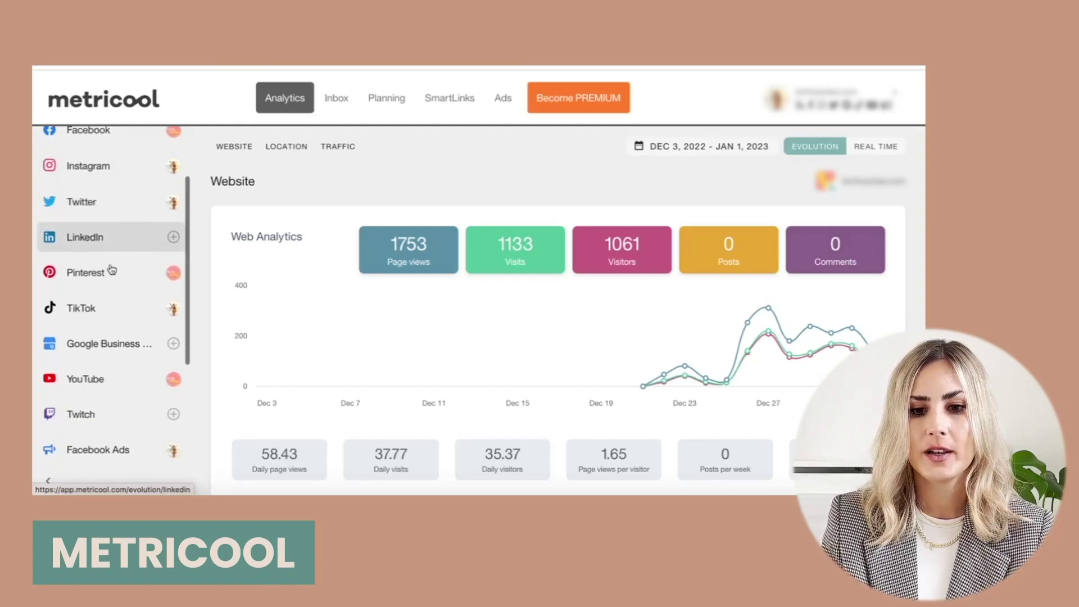
pyautogui.scroll(-2, 116, 346)
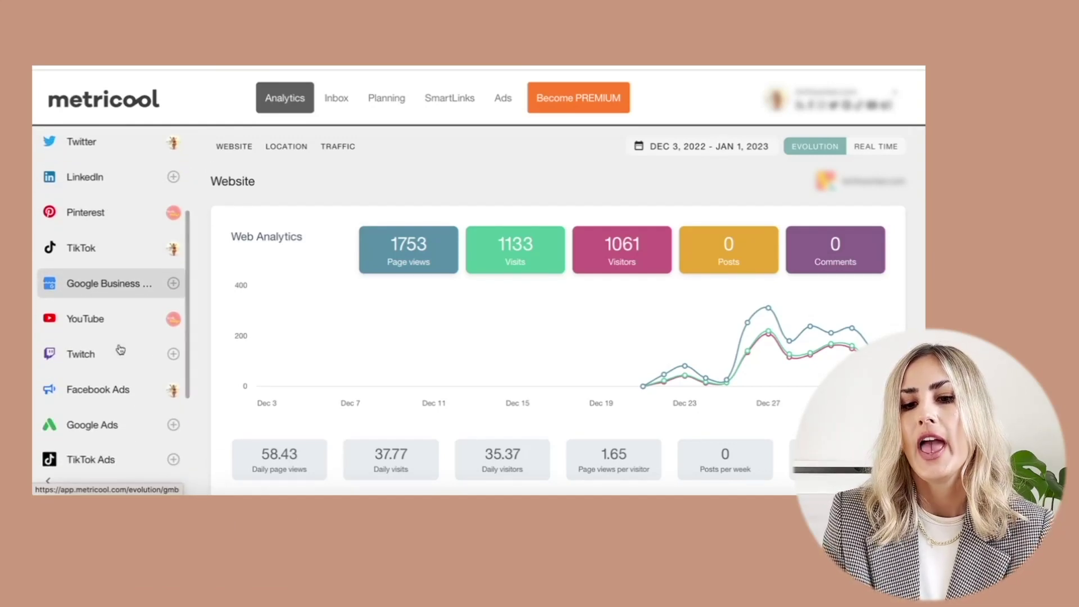
pyautogui.scroll(-2, 121, 349)
pyautogui.scroll(6, 120, 350)
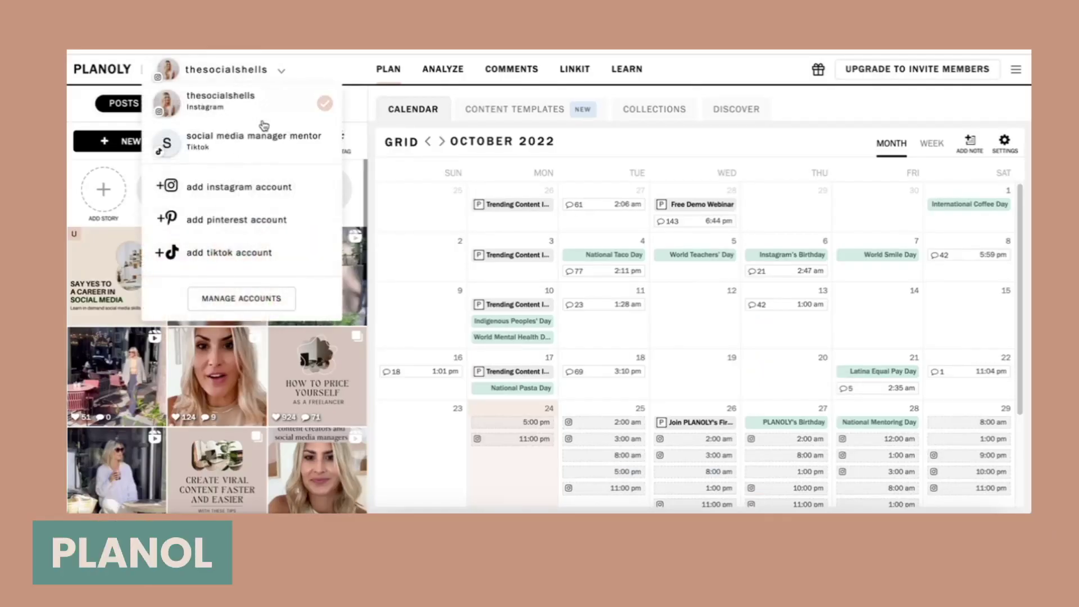
# In Planoly, switch to the social media manager mentor TikTok account and open the draft pool video to inspect its caption and reminder options
pyautogui.click(225, 142)
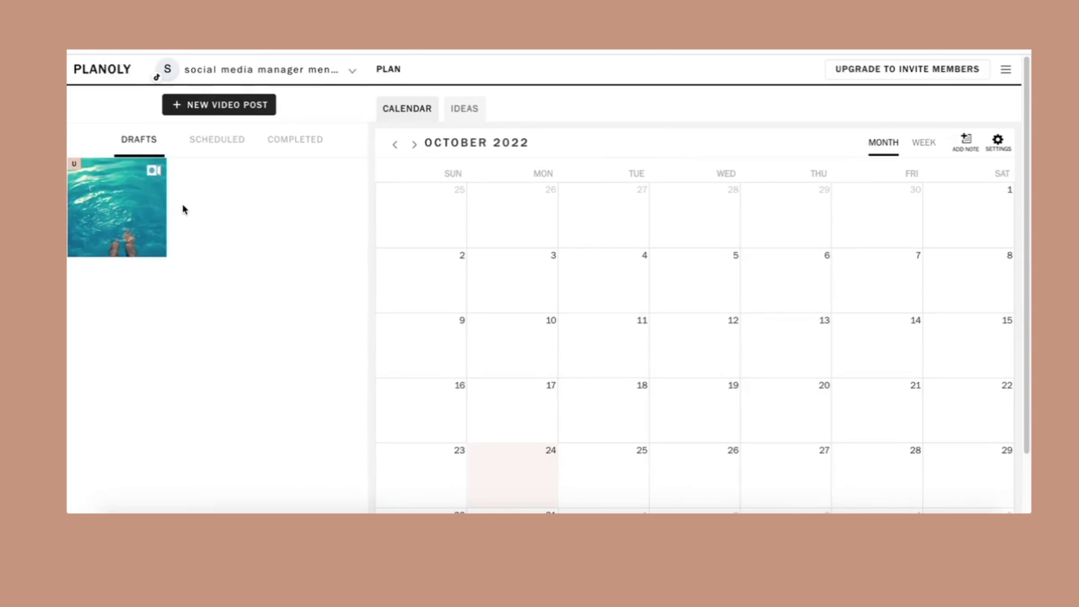
pyautogui.click(129, 219)
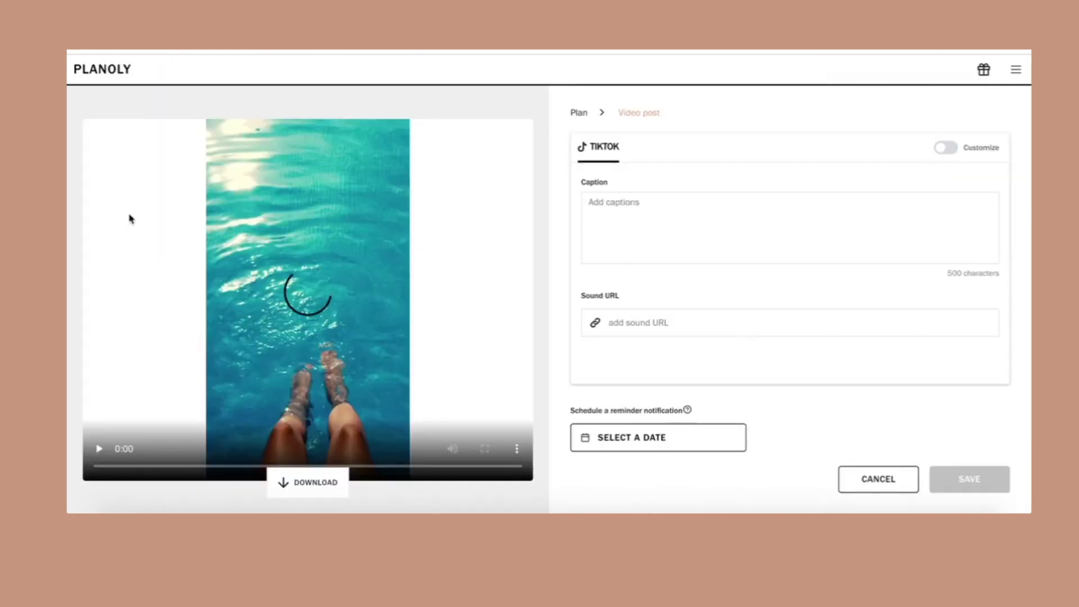
pyautogui.click(605, 204)
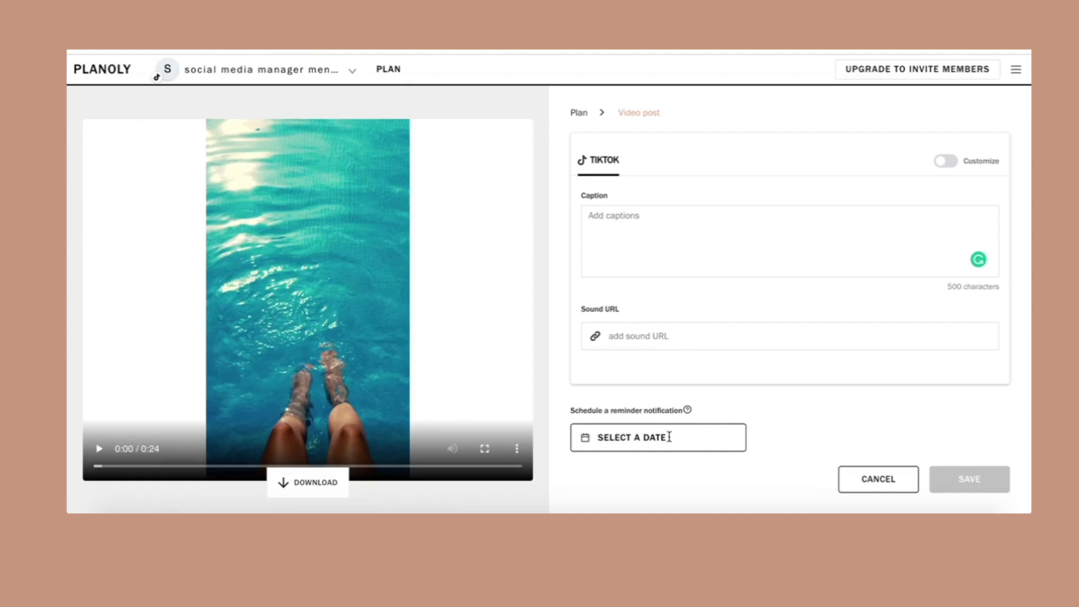
pyautogui.moveTo(689, 413)
# Turn on per-platform customization for the video post and examine the Reel, Short, Idea Pin and TikTok caption settings
pyautogui.click(947, 162)
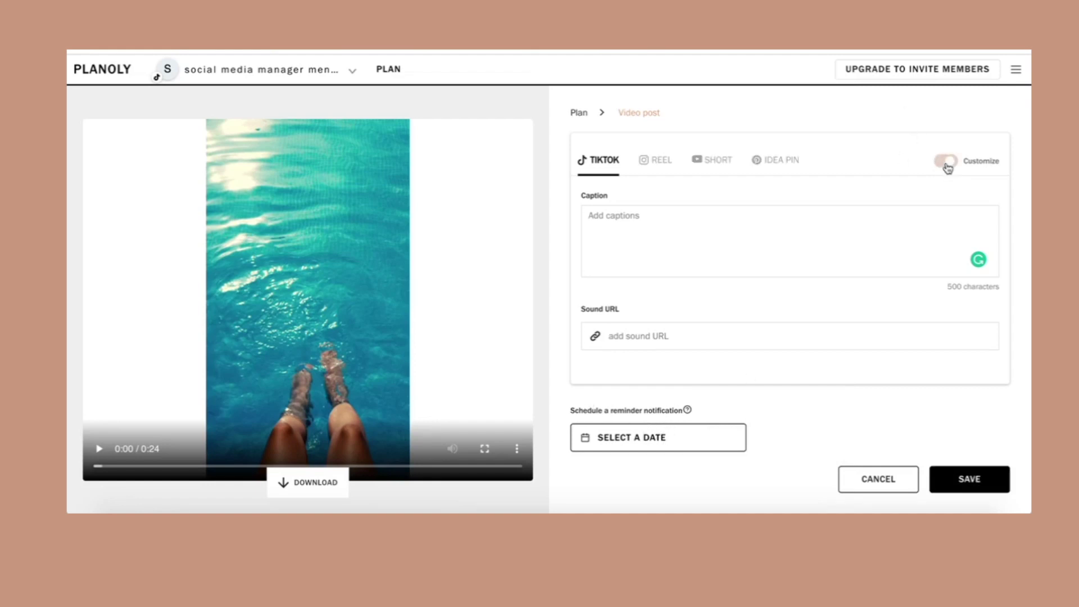
pyautogui.click(651, 163)
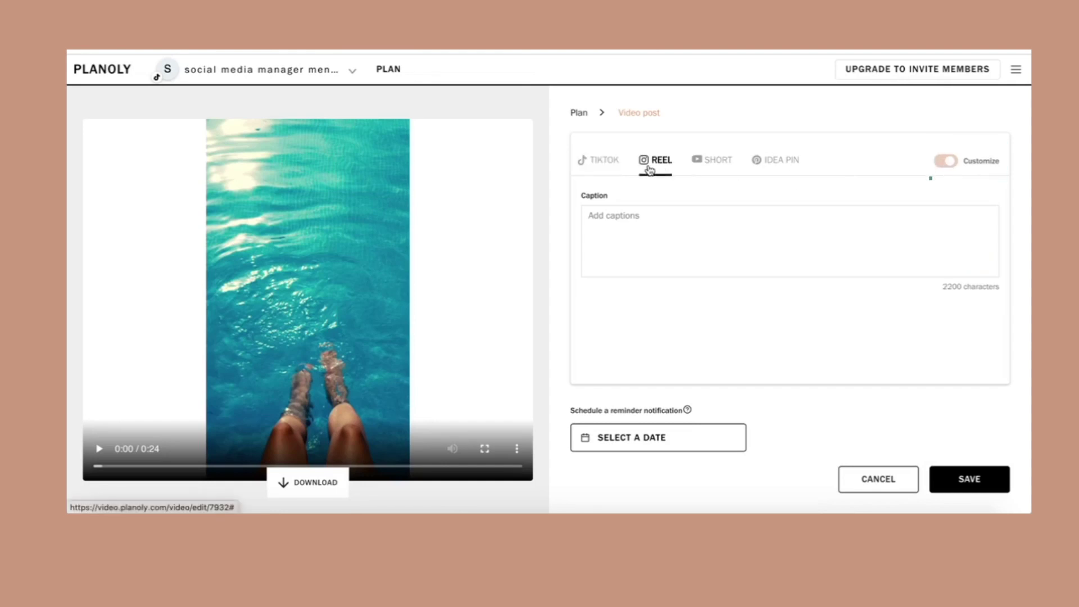
pyautogui.click(638, 220)
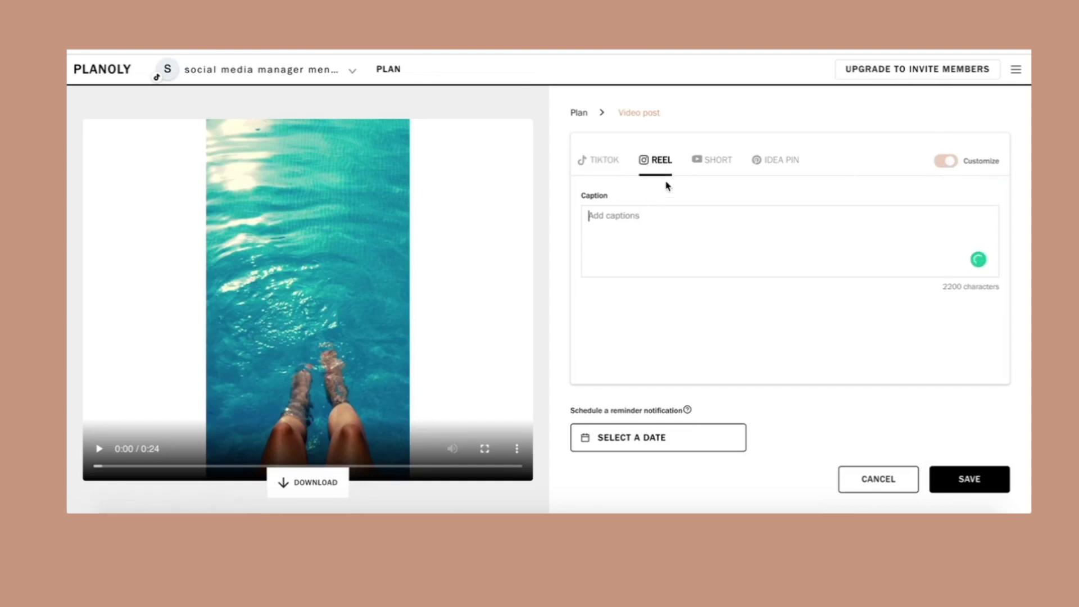
pyautogui.click(715, 160)
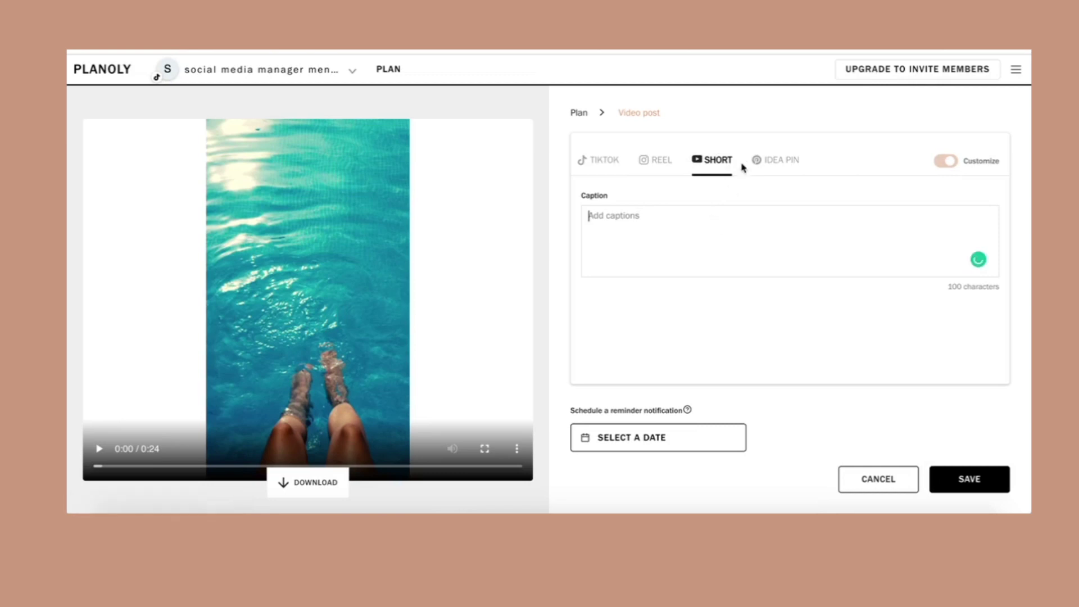
pyautogui.click(765, 161)
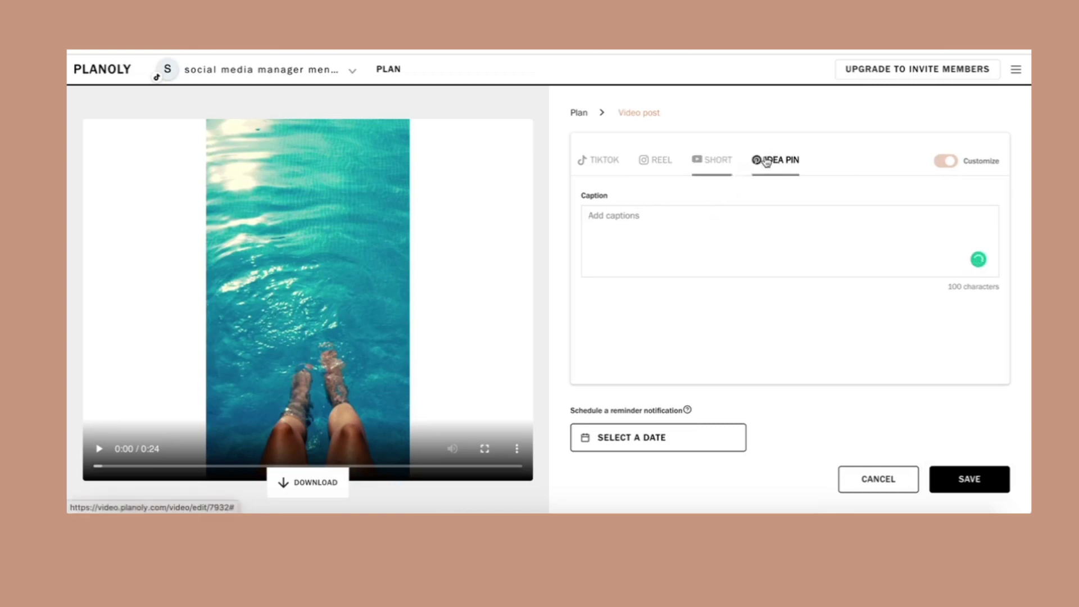
pyautogui.click(607, 168)
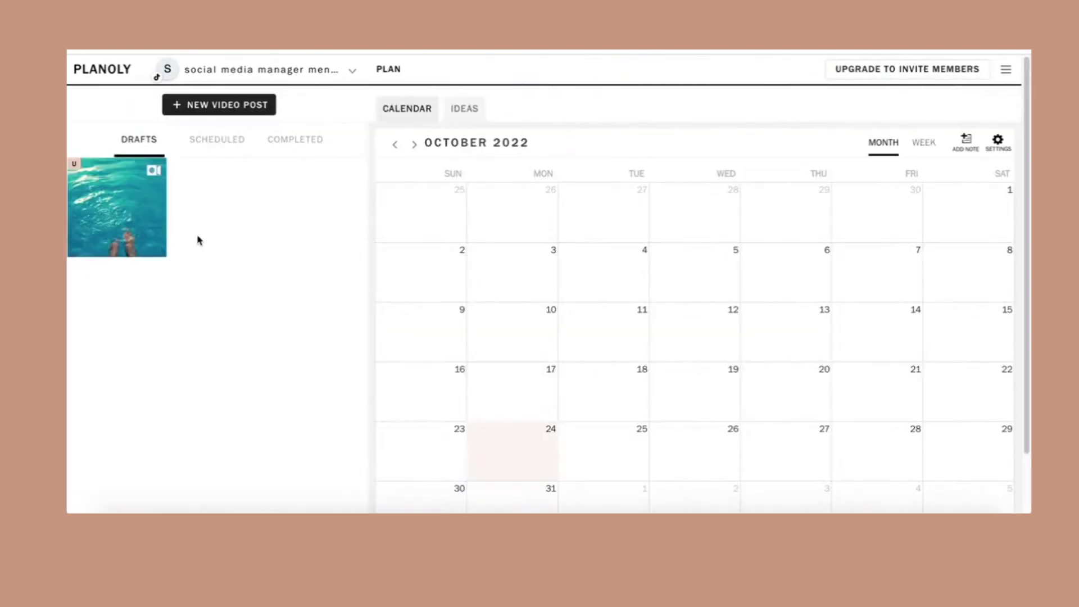
# Start a URL import in Planoly's Ideas and copy the link of the "Phantom of the Opera X Monkeys Spinning..." sound from TikTok
pyautogui.click(474, 109)
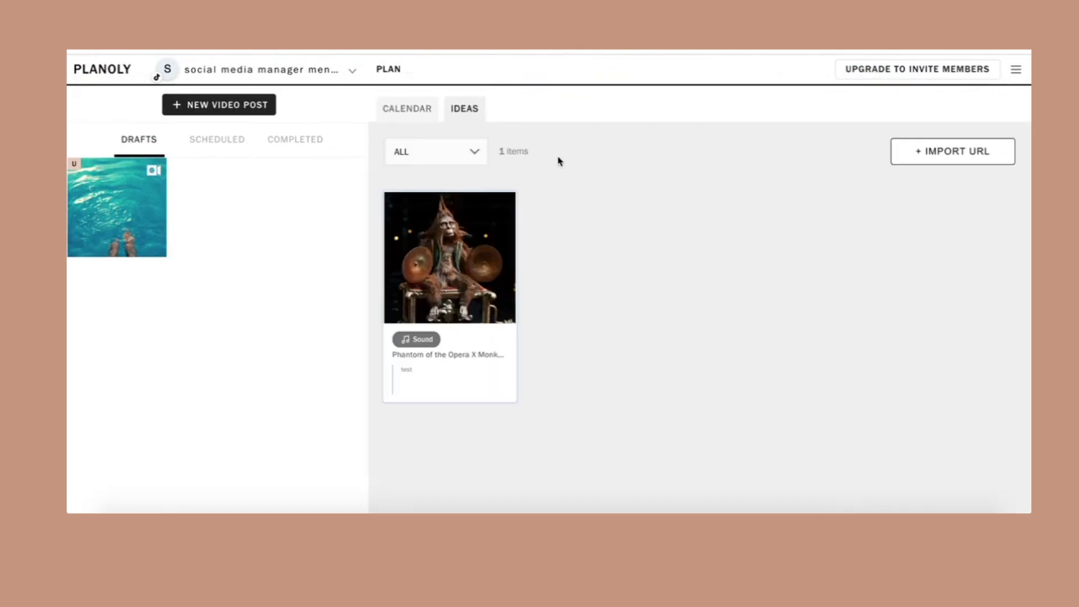
pyautogui.click(949, 159)
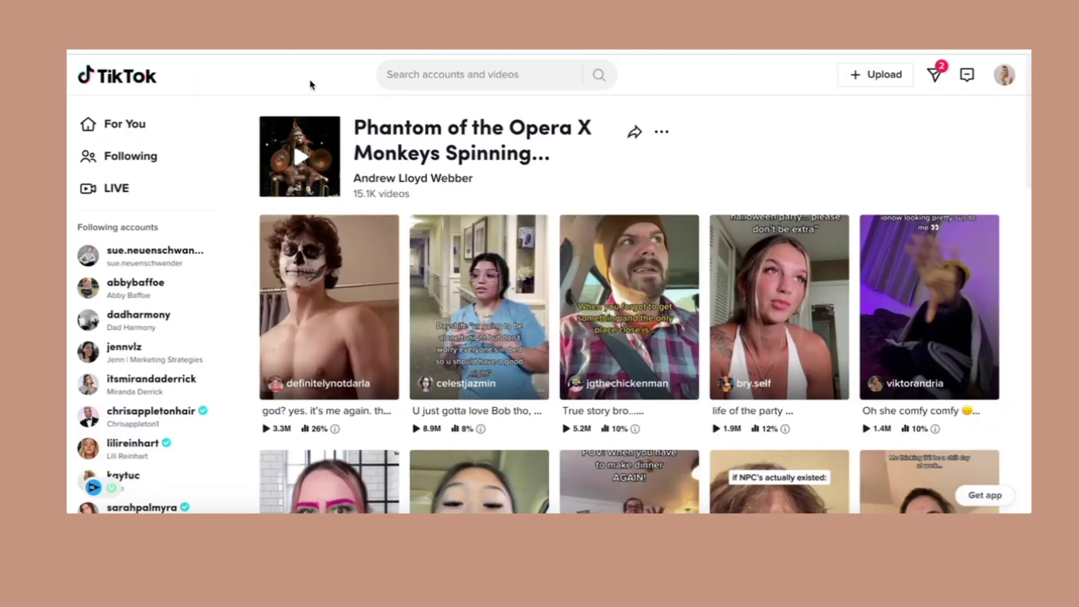
pyautogui.moveTo(632, 135)
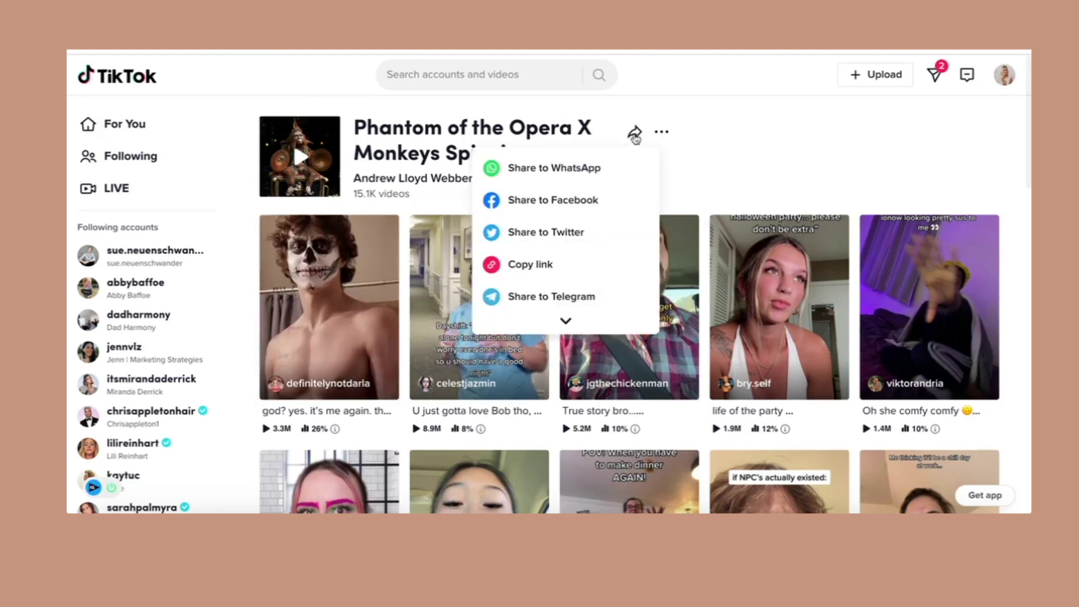
pyautogui.click(528, 275)
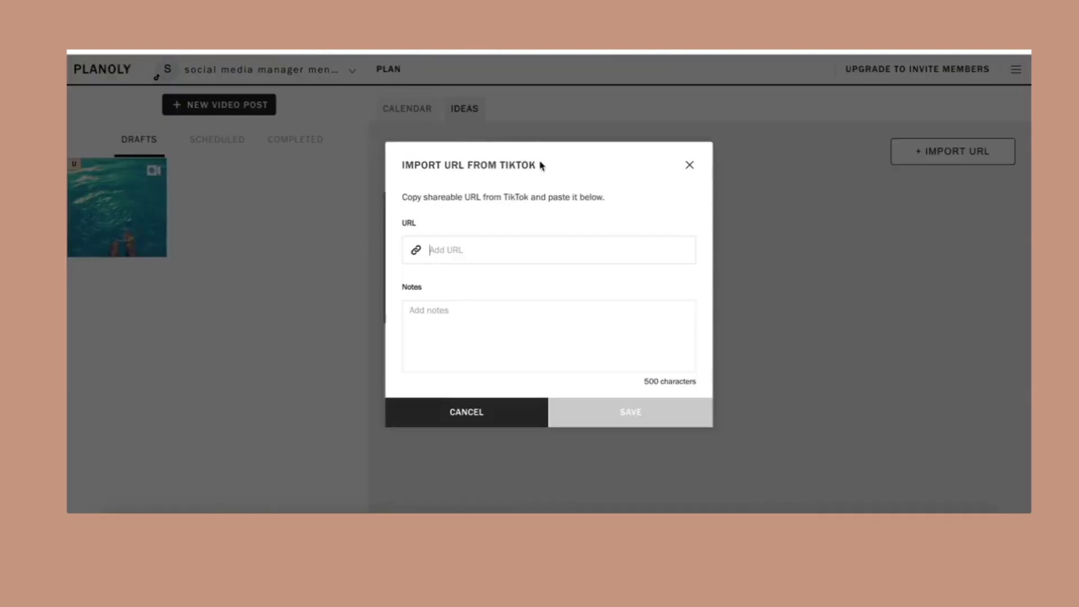
# Paste the copied TikTok sound link into Planoly's URL import, add the note "what tiktok" and save the idea
pyautogui.hotkey('ctrl', 'v')
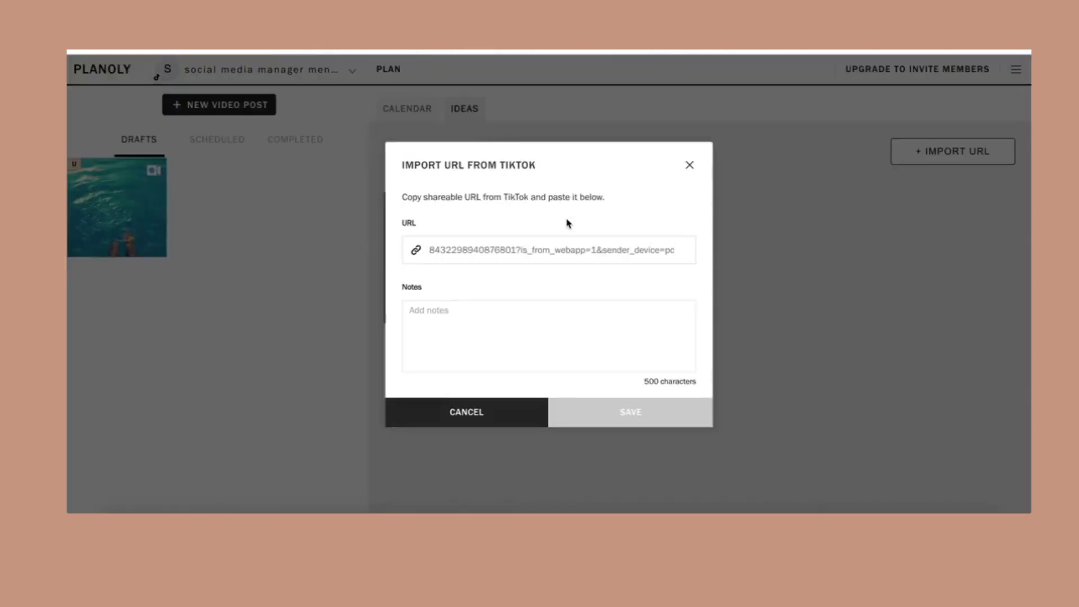
pyautogui.click(495, 327)
pyautogui.write('what tiktok')
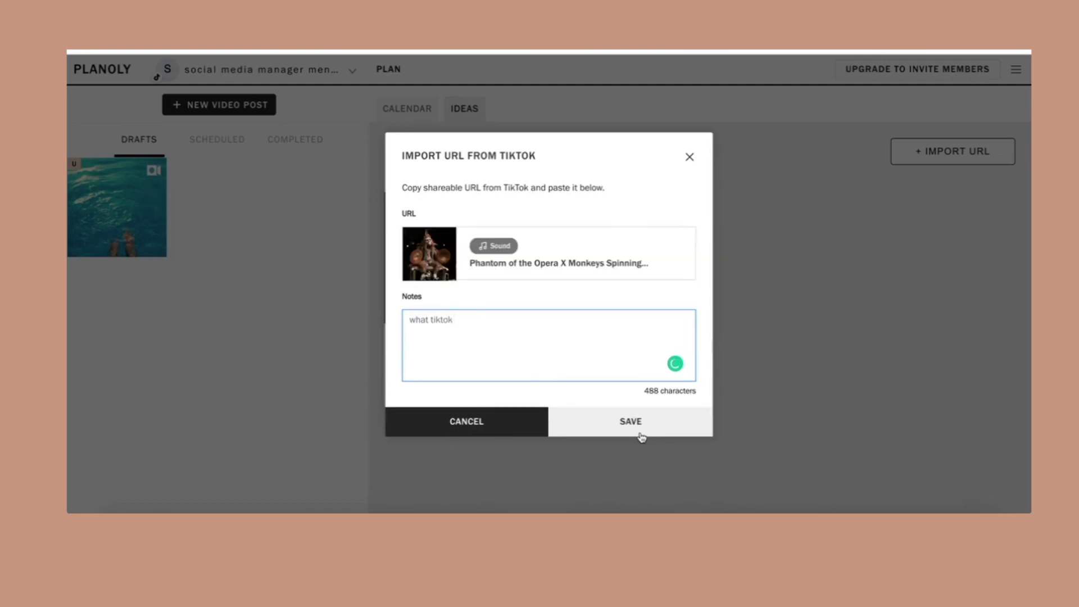
pyautogui.click(610, 431)
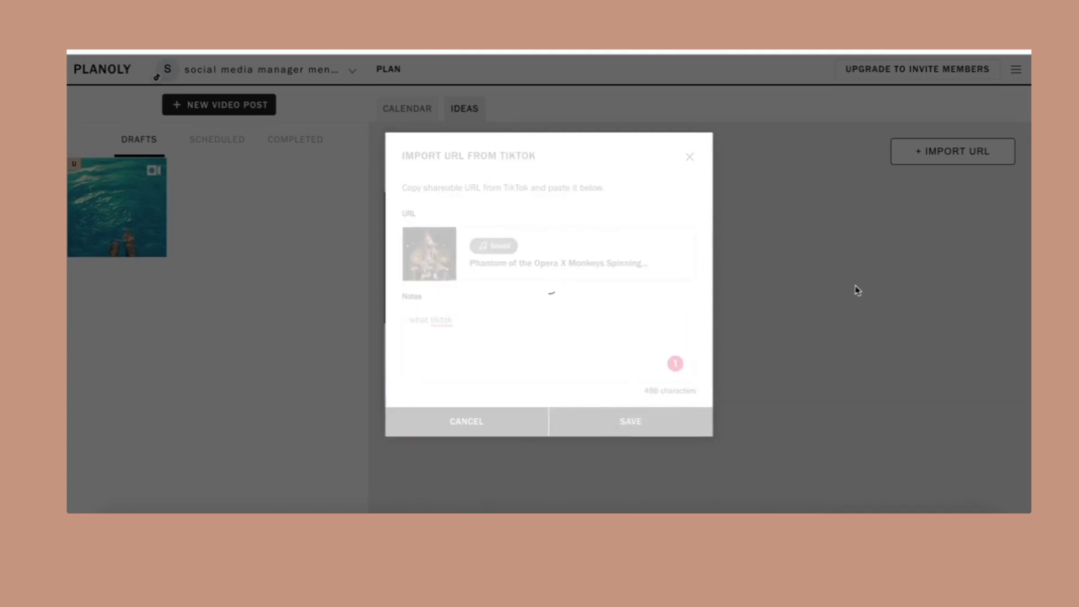